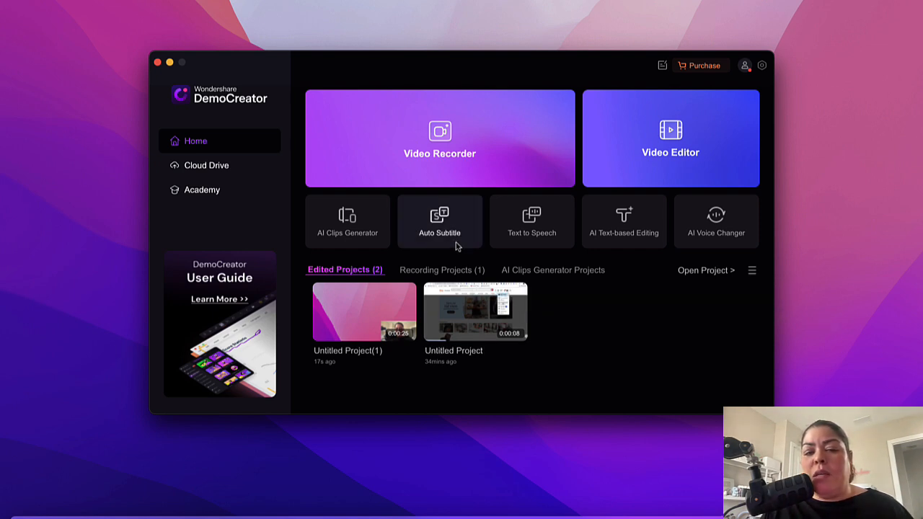
- Start Auto Subtitle with the I-m-so-excited-to-officia MOV video from the Downloads folder and place the clip on the timeline
mouse_move(457, 239)
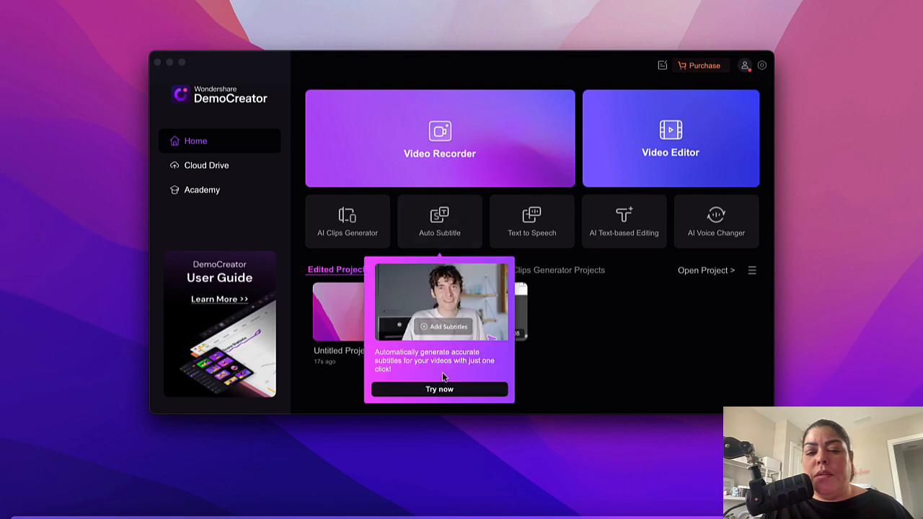
click(439, 390)
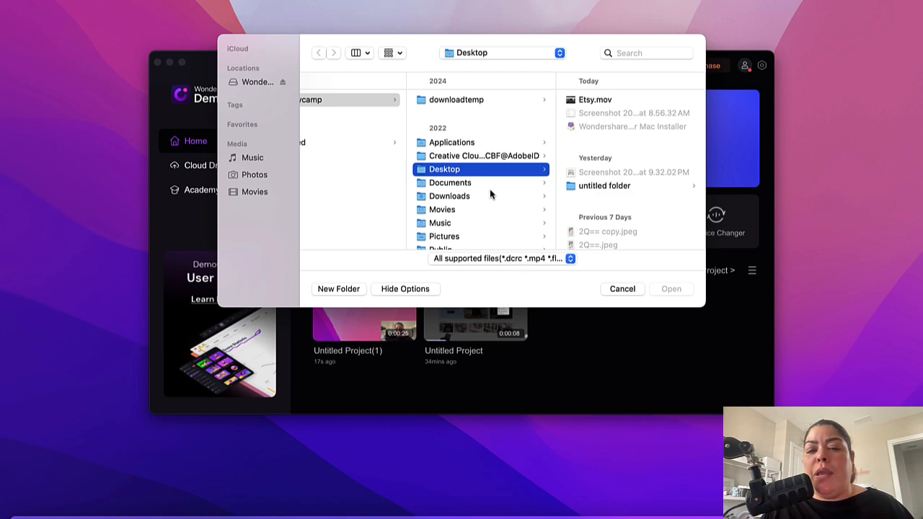
click(476, 196)
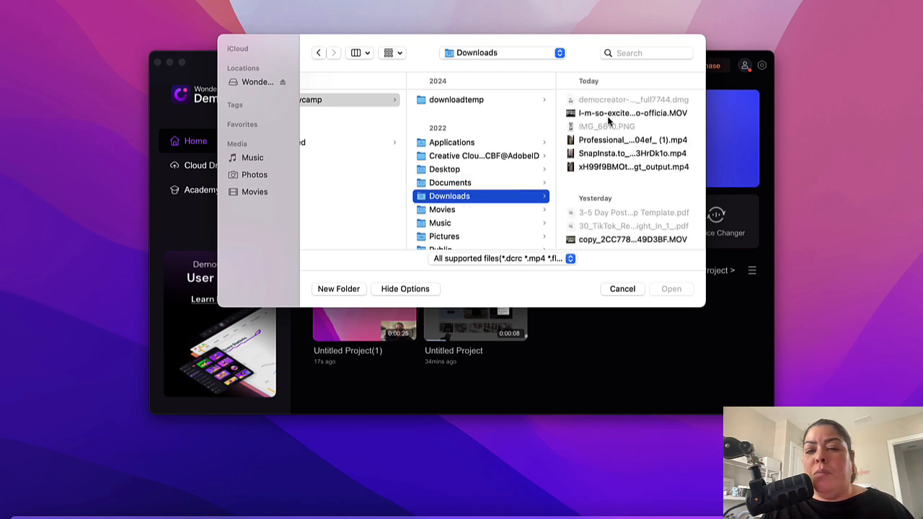
click(606, 113)
click(672, 288)
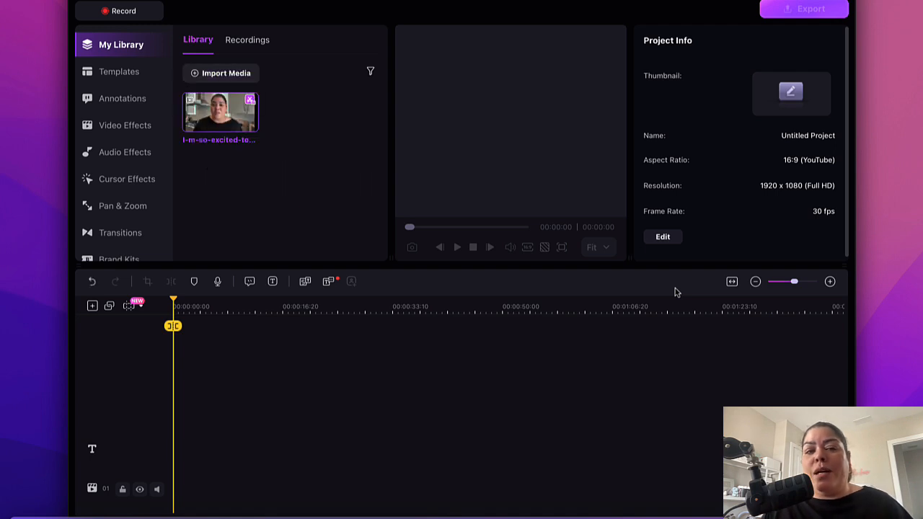
double_click(230, 117)
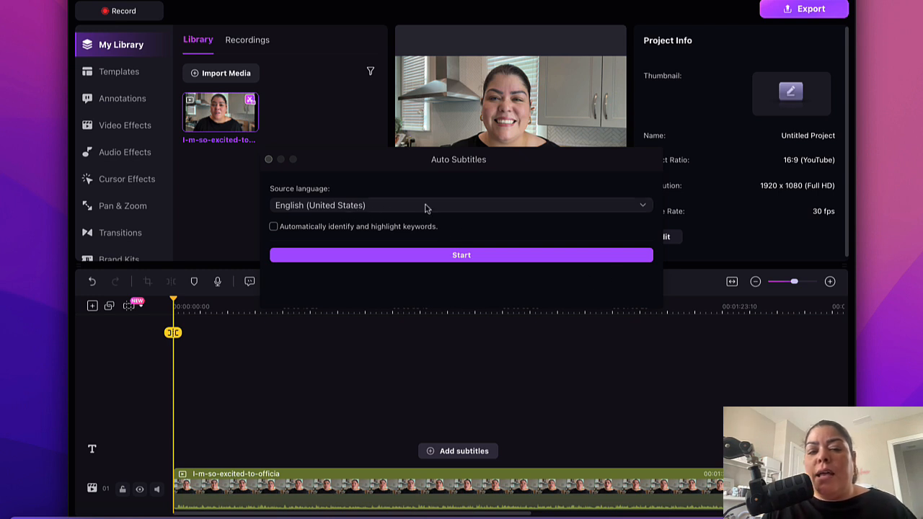
- Look through the source languages available for automatic subtitles, keeping English (United States) selected
click(401, 208)
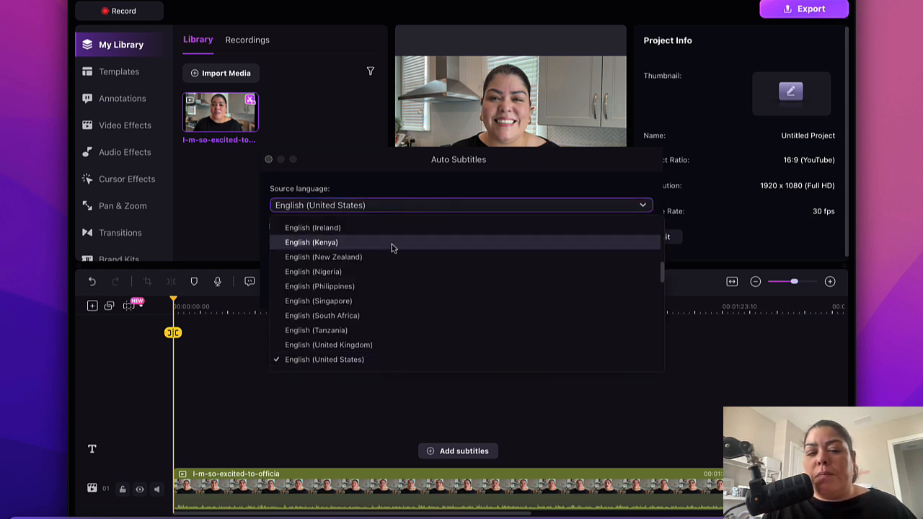
scroll(378, 321, down, 1)
scroll(378, 321, up, 3)
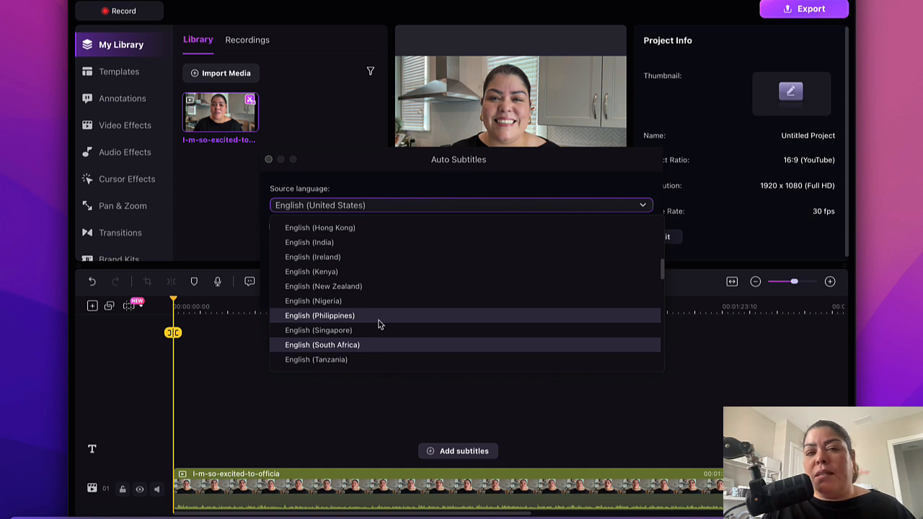
scroll(382, 267, up, 10)
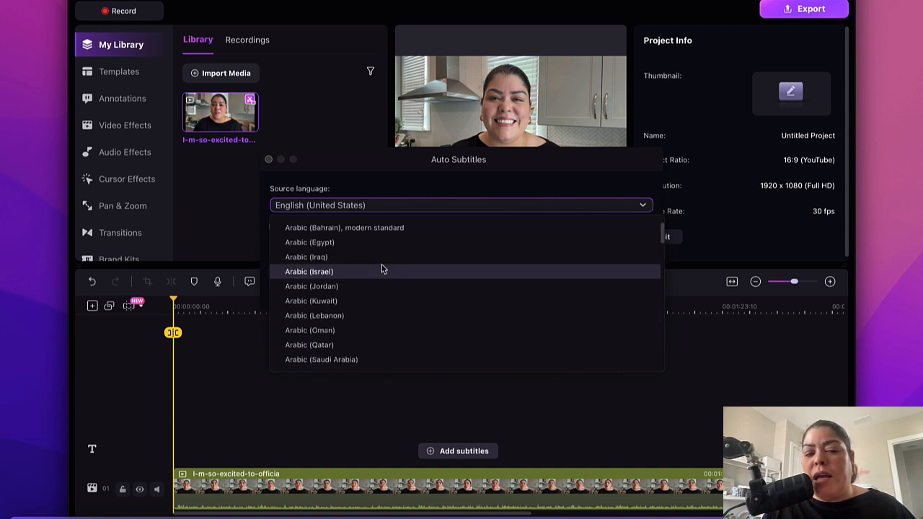
scroll(382, 269, down, 15)
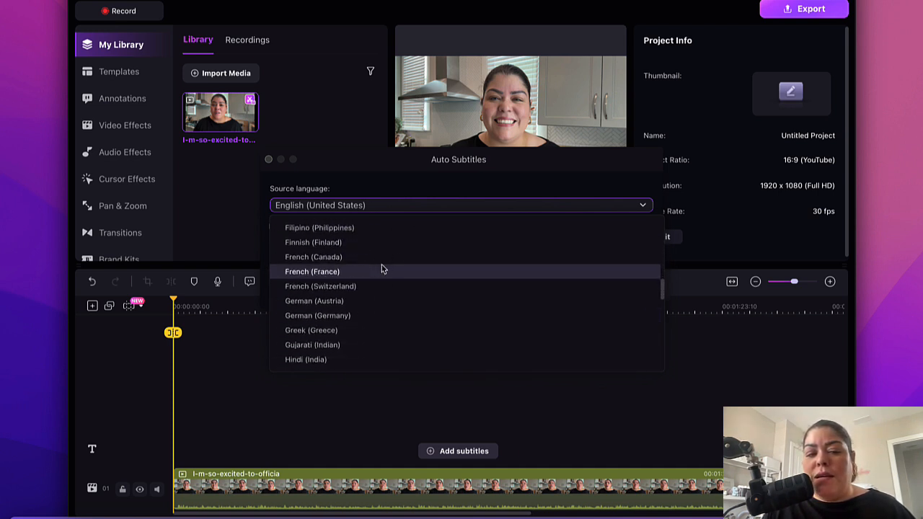
scroll(382, 268, down, 20)
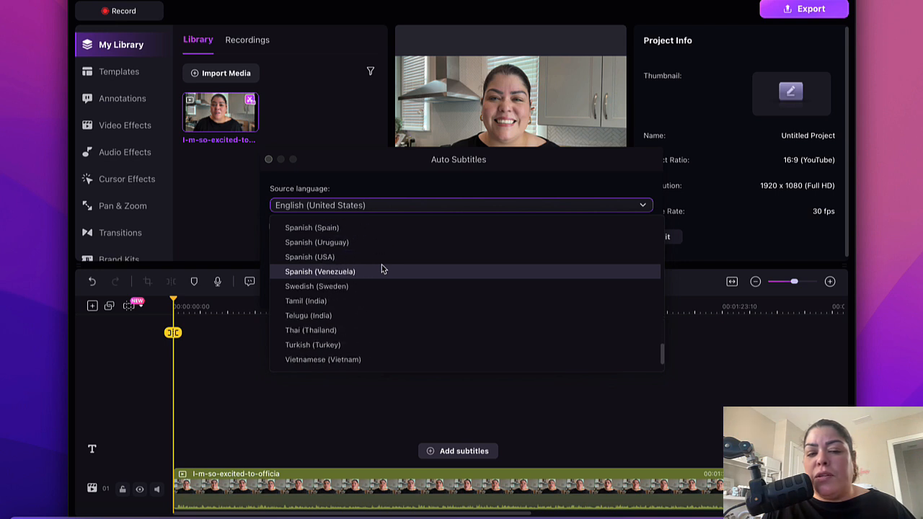
scroll(382, 268, up, 20)
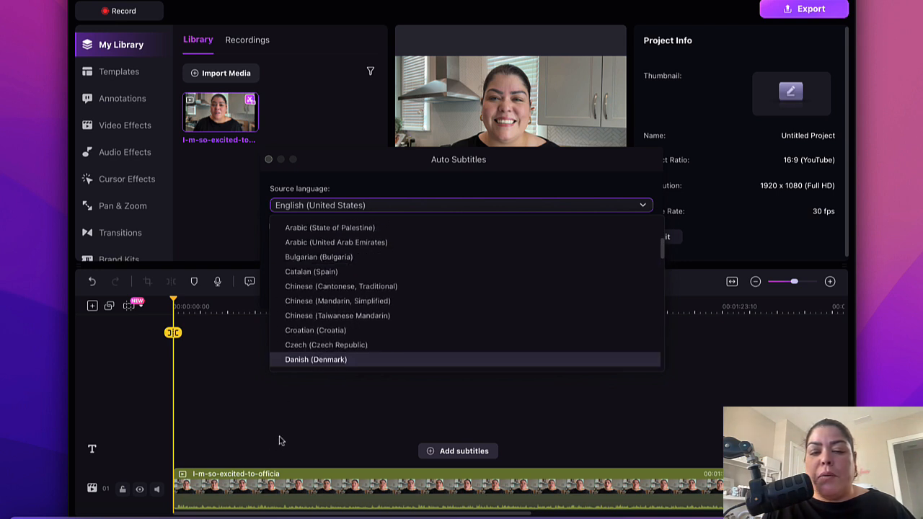
click(624, 186)
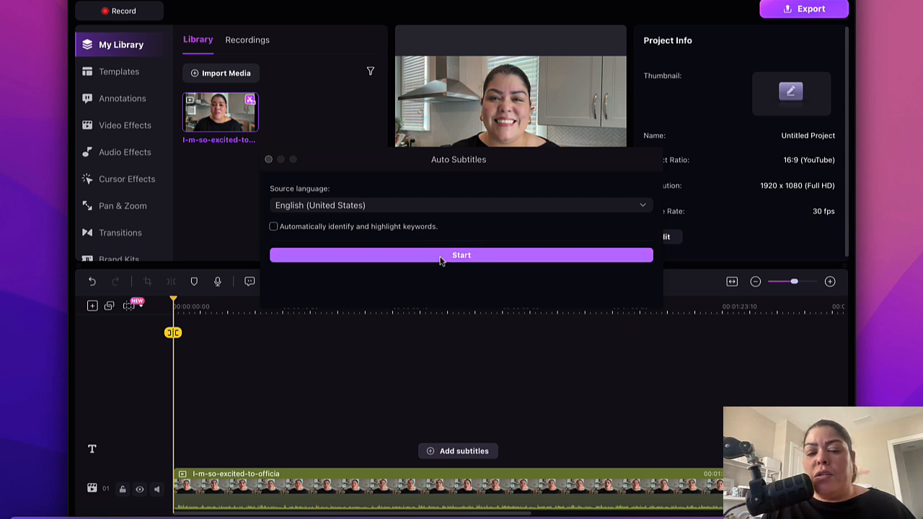
- Generate the automatic subtitles in English (United States) and check them at the 6-second mark of the video
click(439, 256)
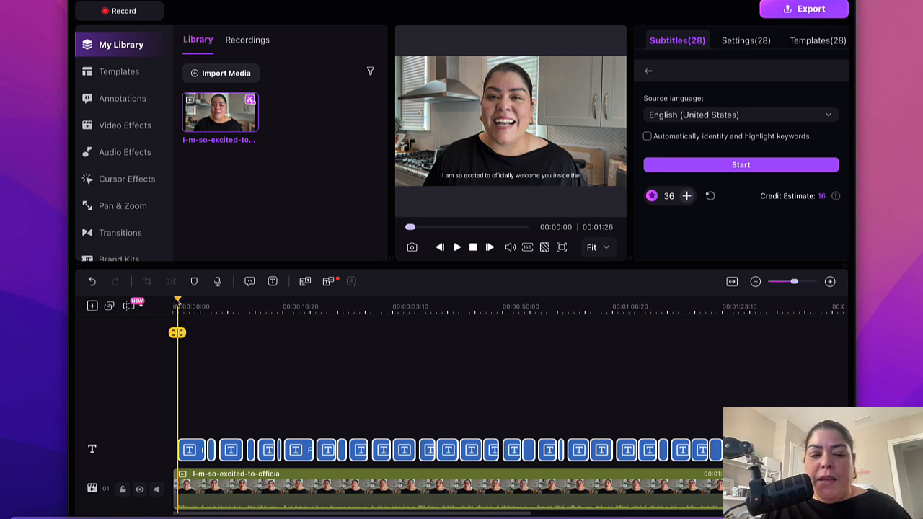
drag(178, 300, 212, 300)
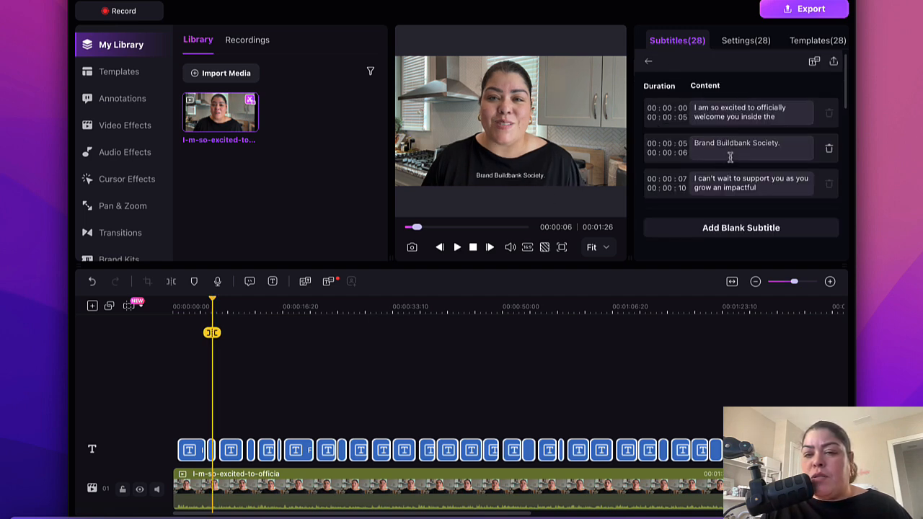
scroll(729, 156, down, 10)
scroll(728, 122, up, 7)
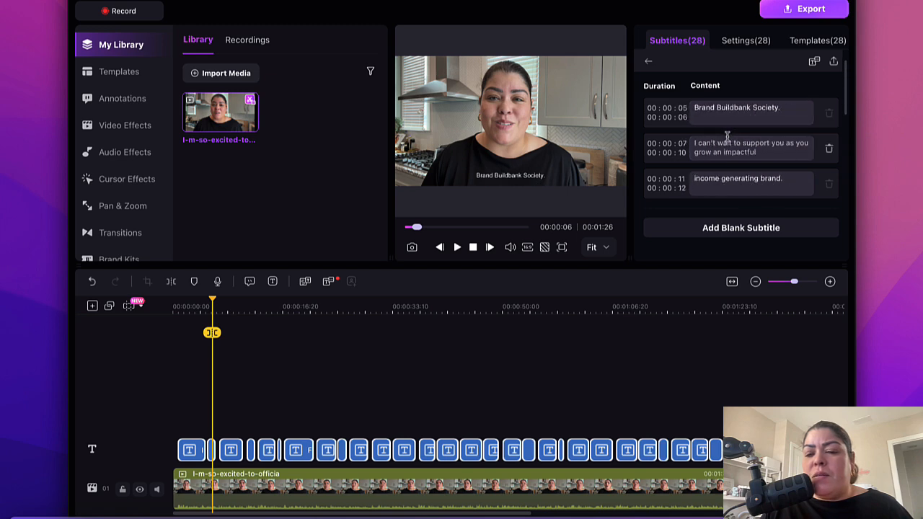
- Correct the subtitle at 00:00:05 to read "Brand. Build. Bank. Society."
click(504, 179)
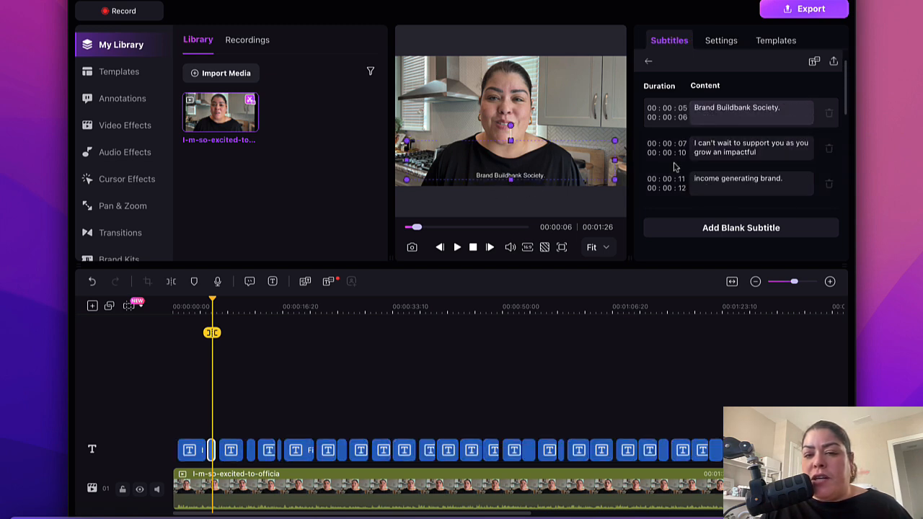
click(714, 109)
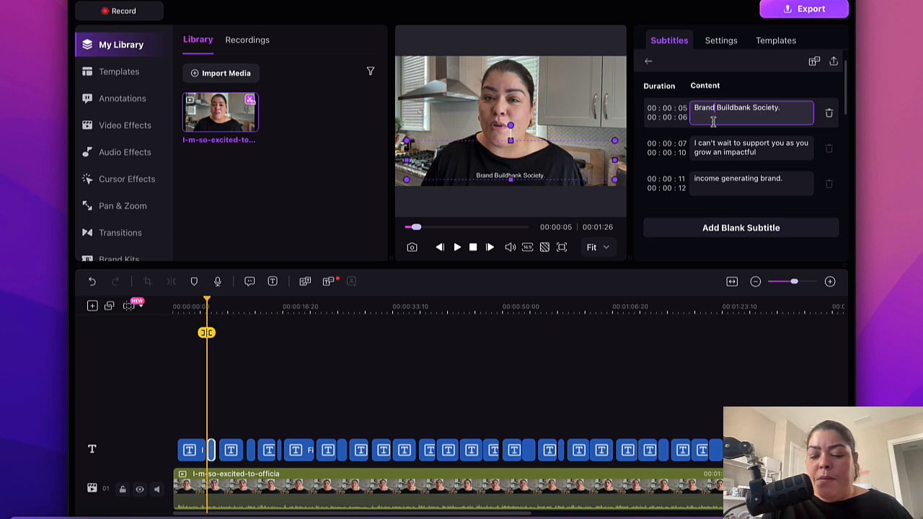
text(.)
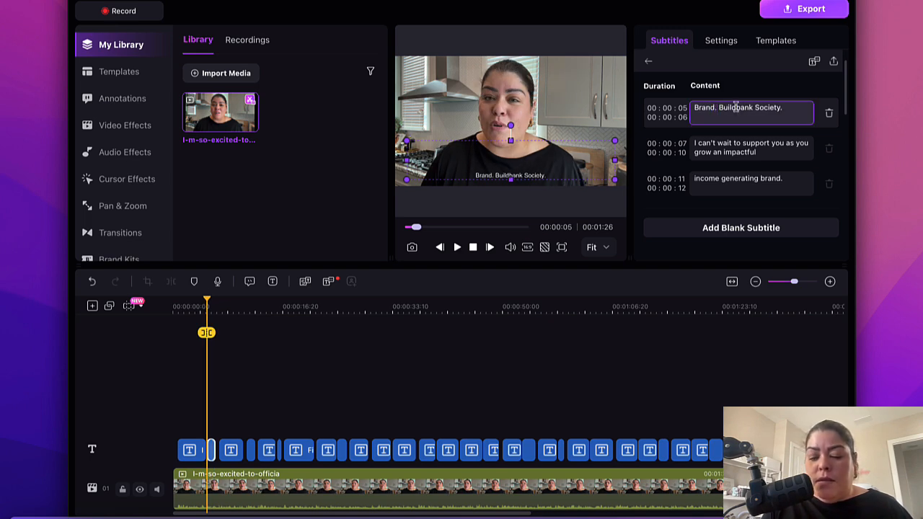
click(736, 107)
text(.)
click(745, 109)
key(BackSpace)
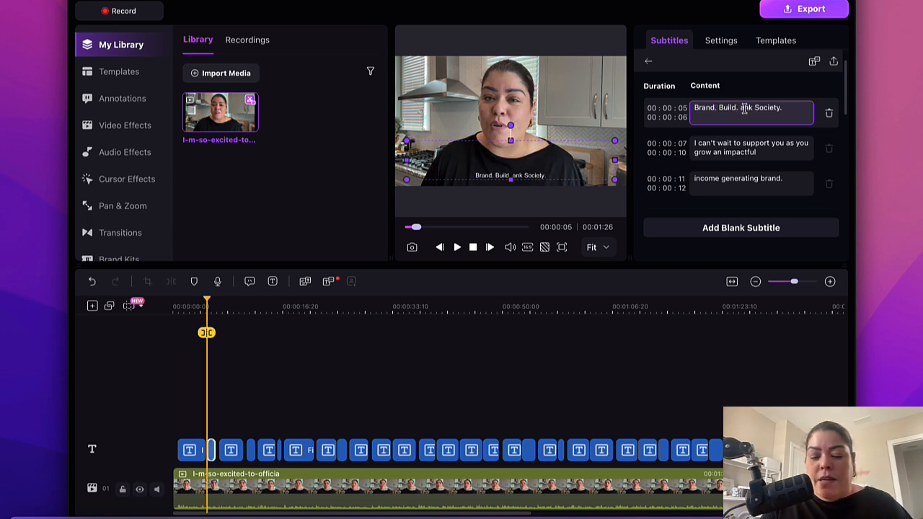
text(b)
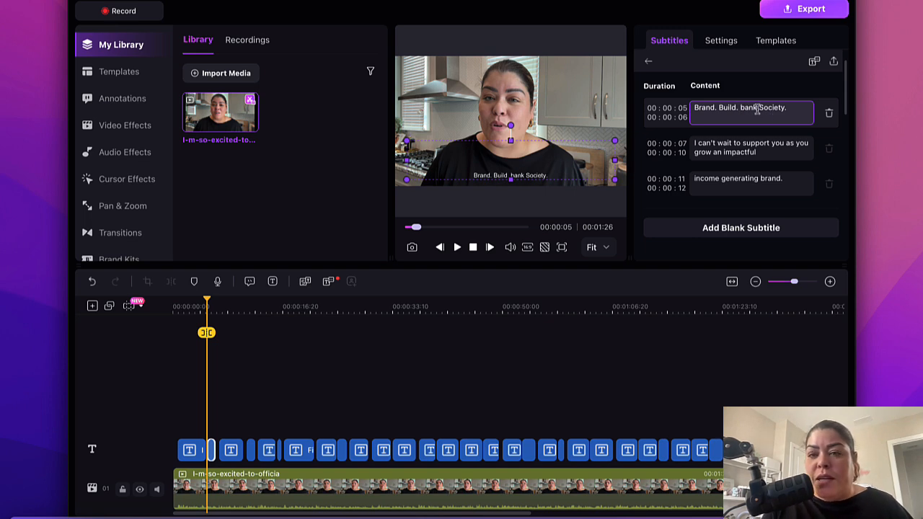
click(757, 108)
text(.)
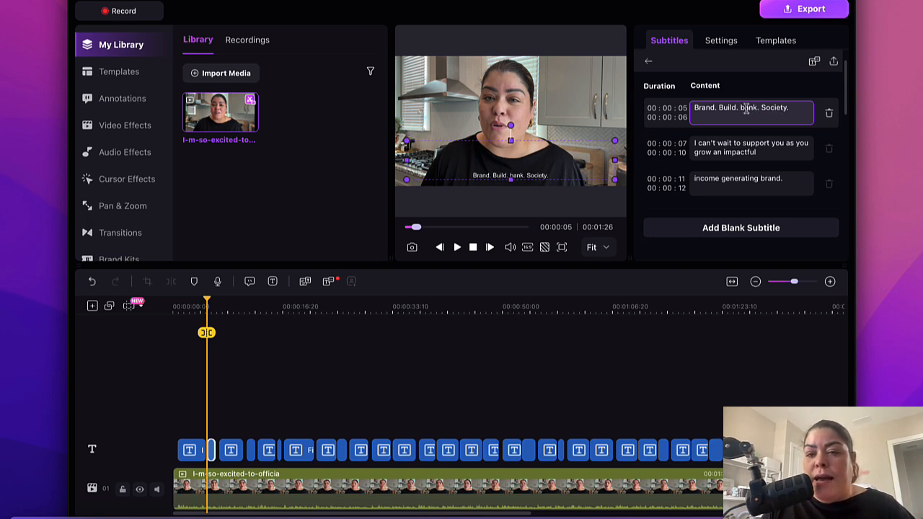
click(745, 107)
key(BackSpace)
text(B)
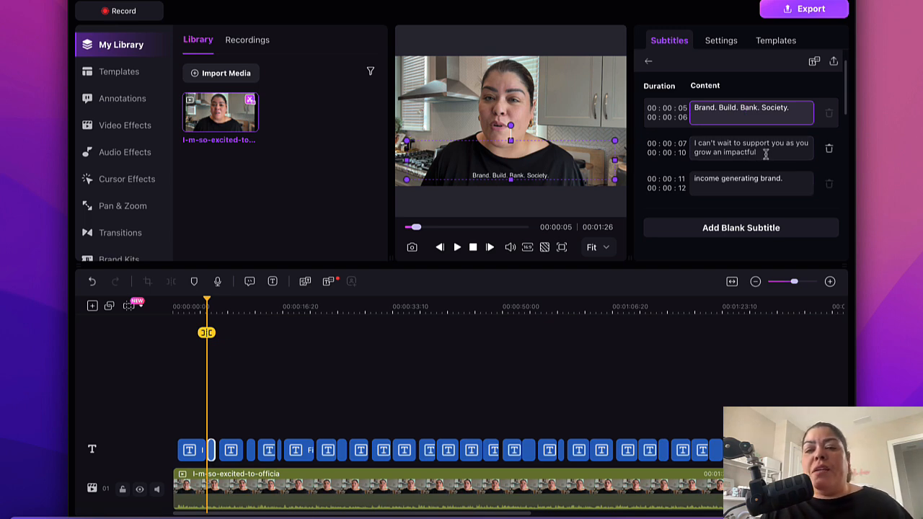
- Review the rest of the subtitle list and preview the "income generating brand." subtitle in the video
scroll(751, 158, down, 15)
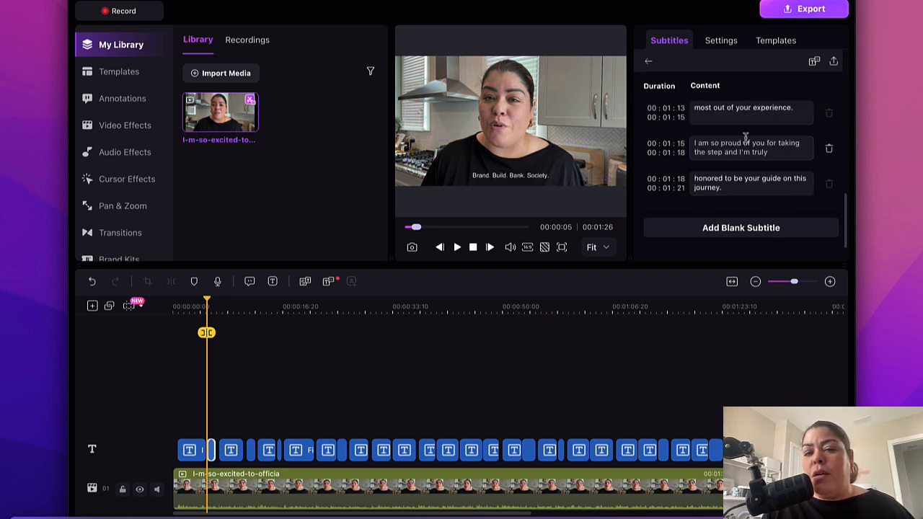
scroll(739, 174, up, 15)
click(737, 178)
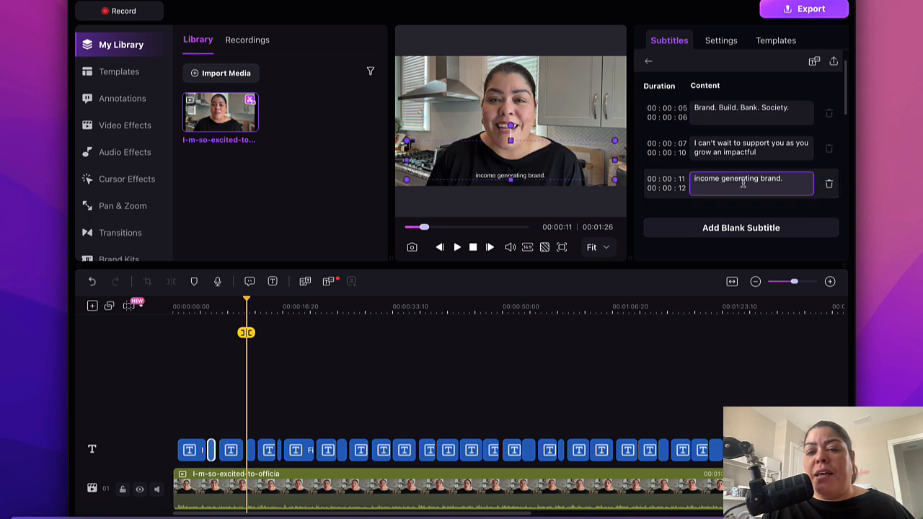
scroll(748, 170, down, 15)
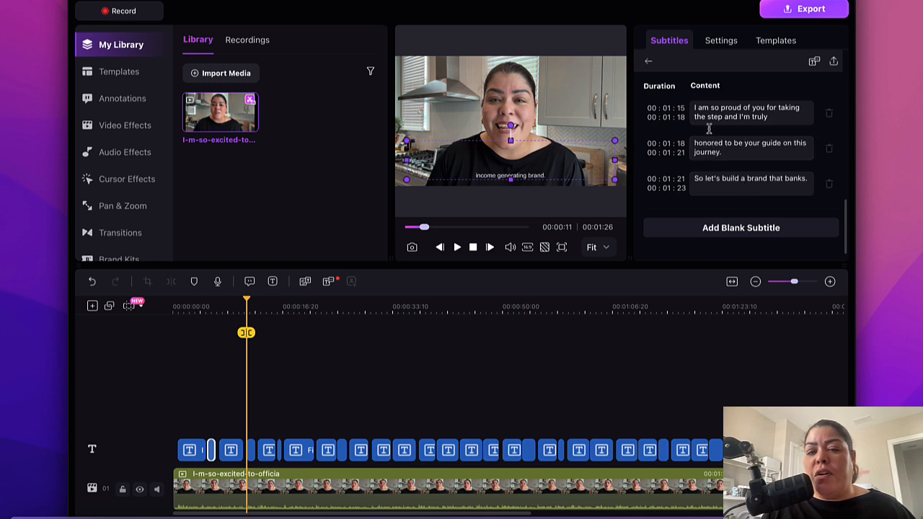
- Make the text of all subtitles bold, trying italics and turning them off again
click(722, 42)
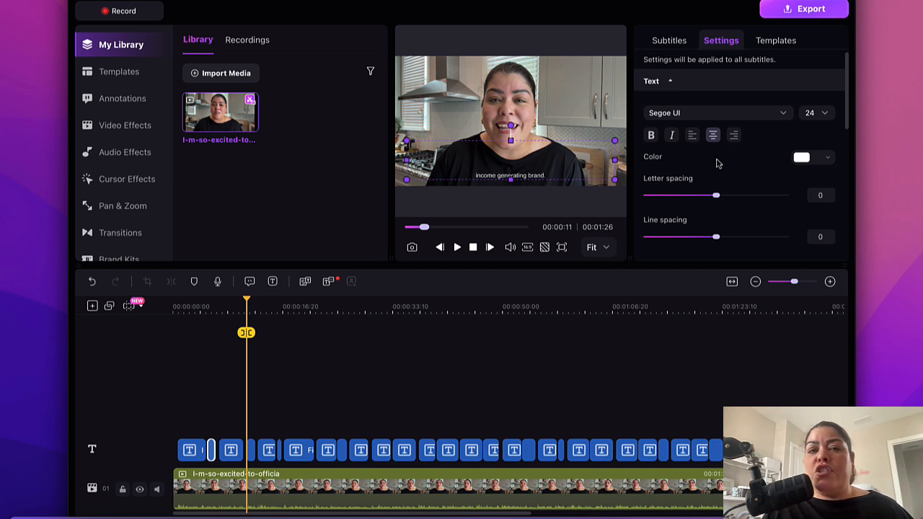
click(651, 137)
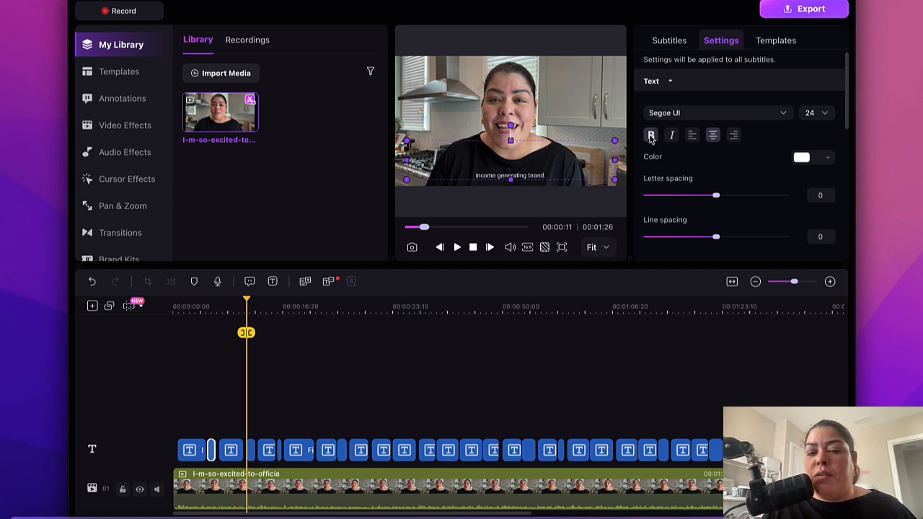
click(673, 140)
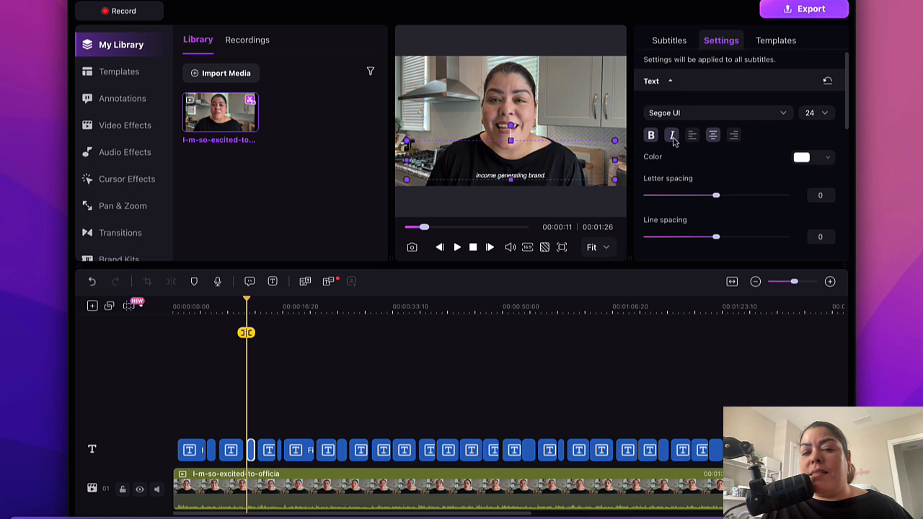
click(672, 140)
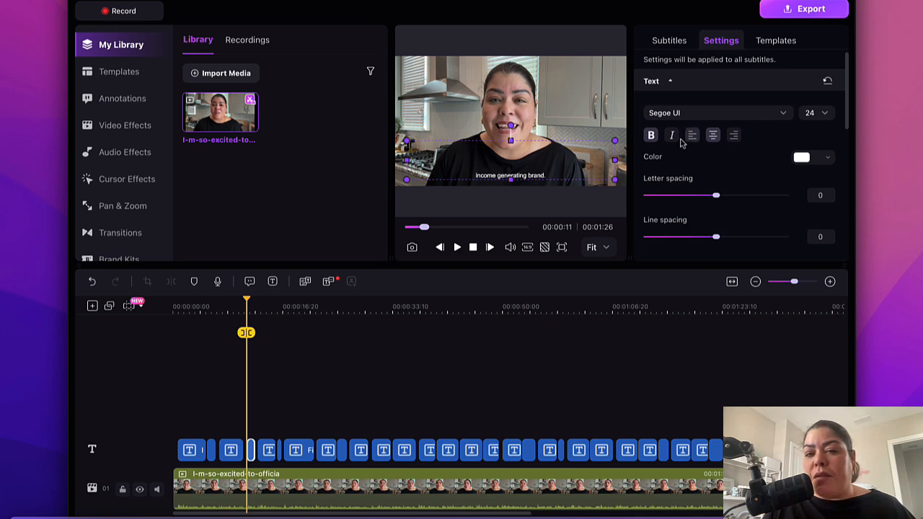
- Examine the remaining subtitle style settings for spacing, text border, shadow, background and transform
scroll(737, 223, down, 1)
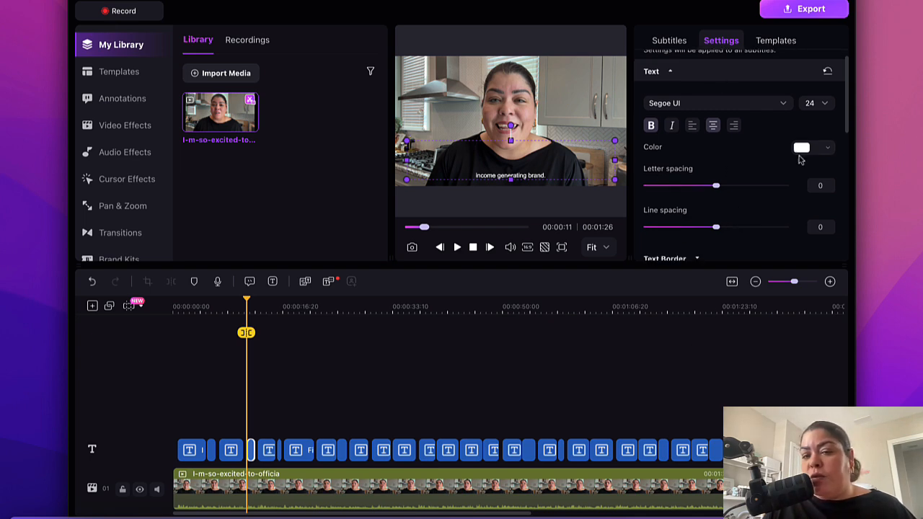
scroll(740, 226, down, 5)
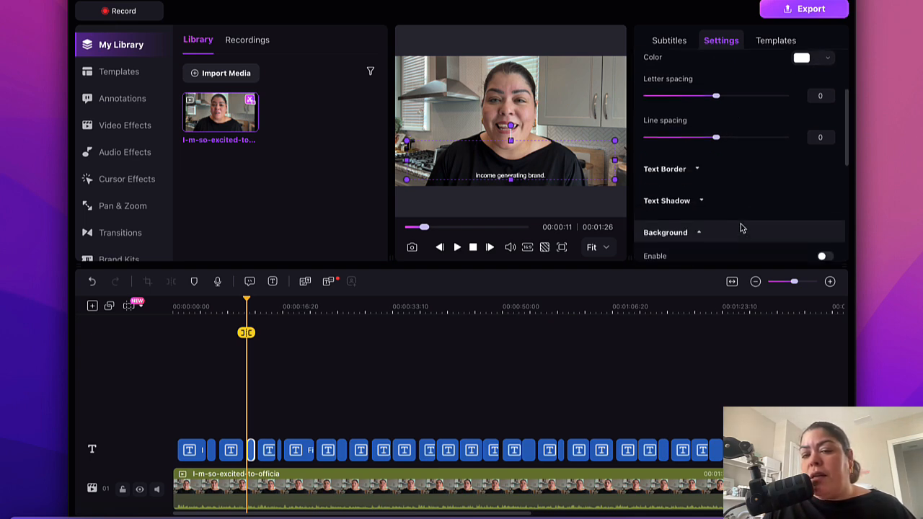
scroll(709, 188, down, 4)
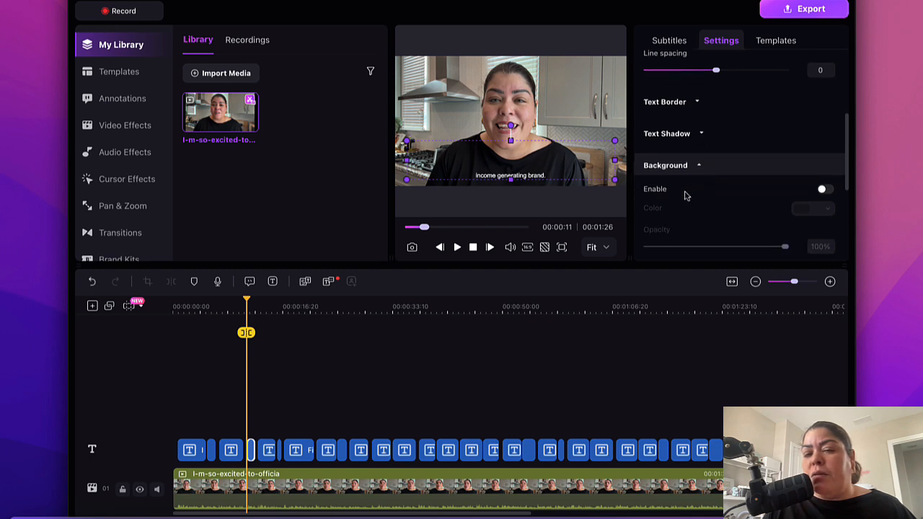
scroll(706, 211, down, 5)
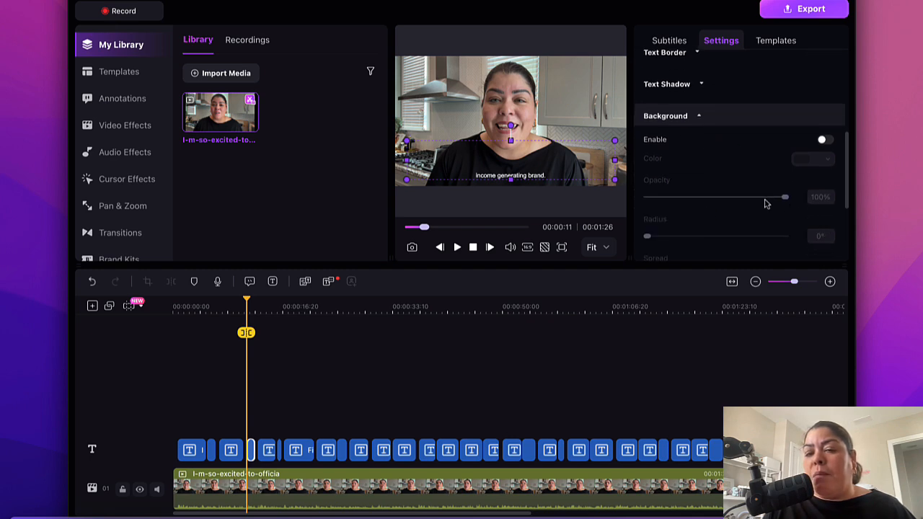
scroll(725, 169, down, 10)
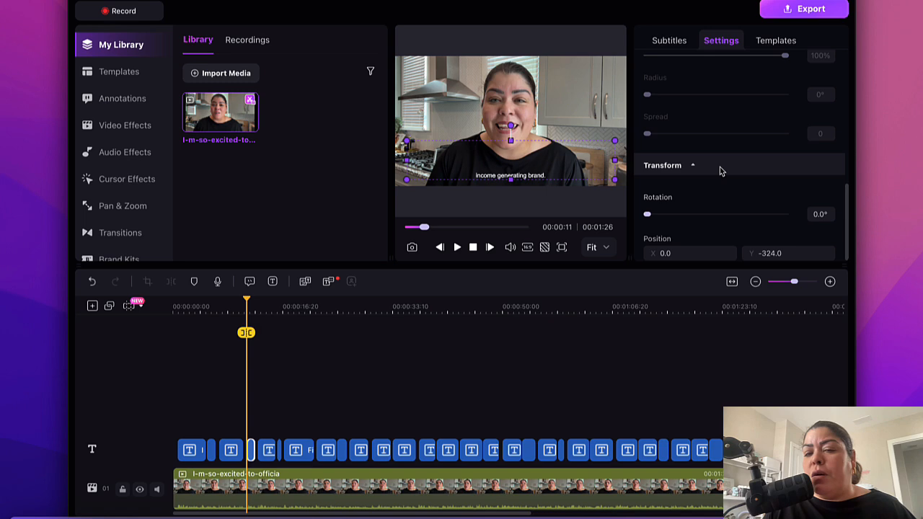
scroll(718, 172, up, 15)
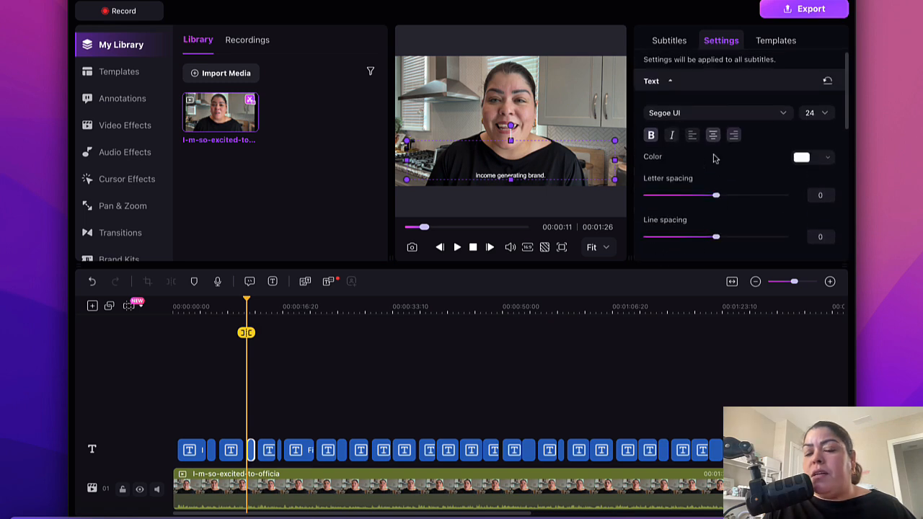
- Browse the animated subtitle templates and try the plain white and white-on-black designs on all subtitles
click(783, 41)
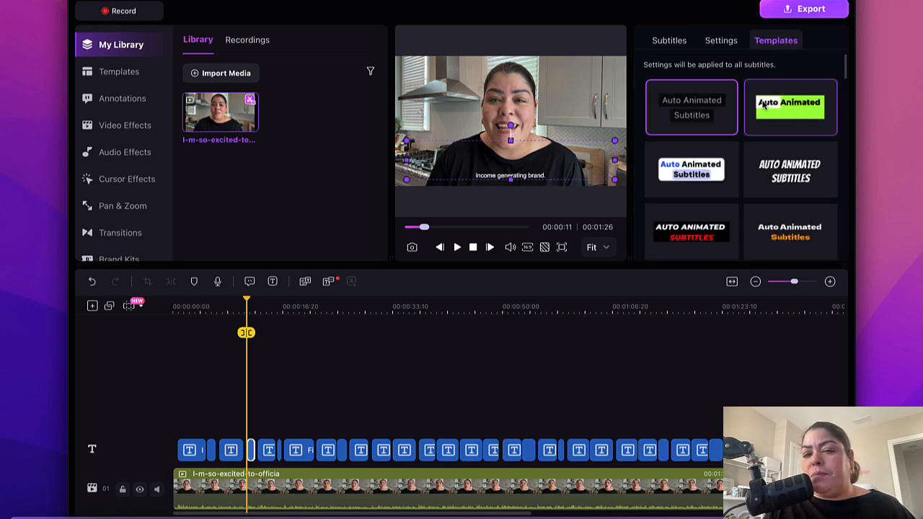
scroll(721, 173, down, 5)
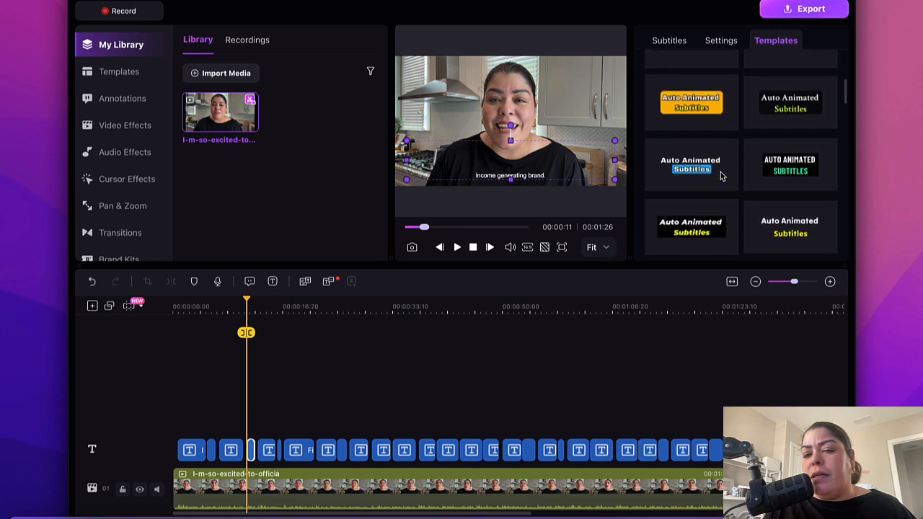
scroll(721, 175, down, 3)
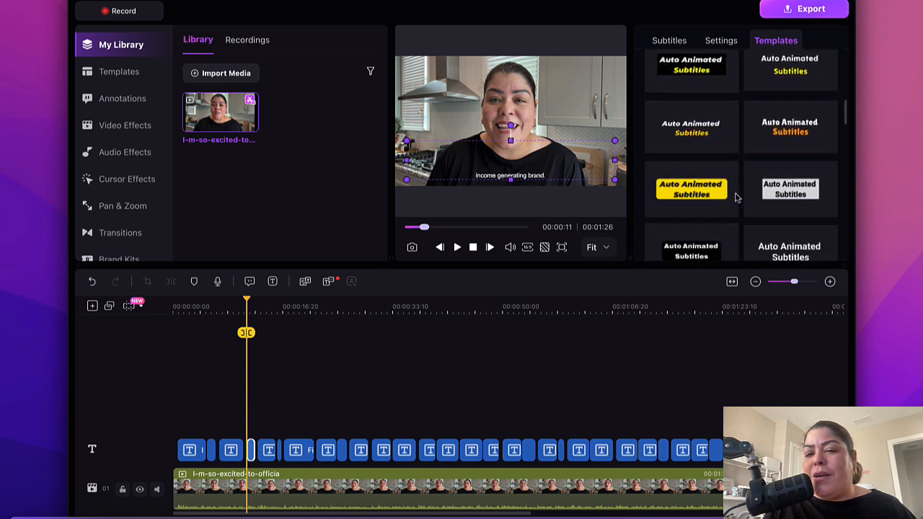
scroll(737, 196, down, 3)
click(732, 200)
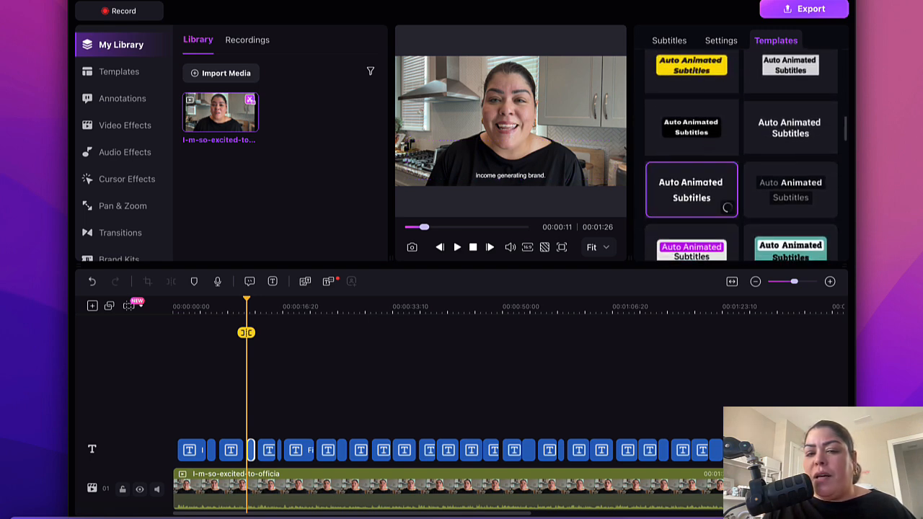
click(699, 145)
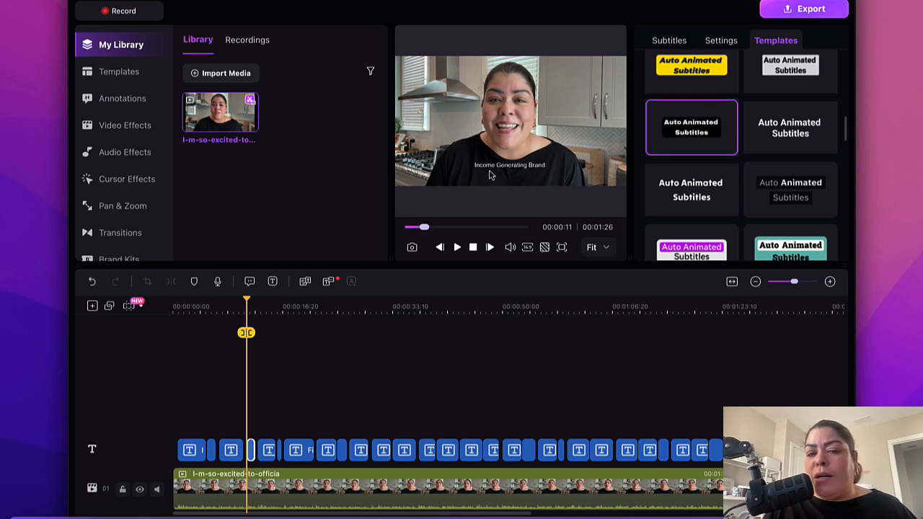
- Try the green and magenta word-highlight template on all subtitles and preview it in playback
scroll(686, 189, down, 3)
click(694, 193)
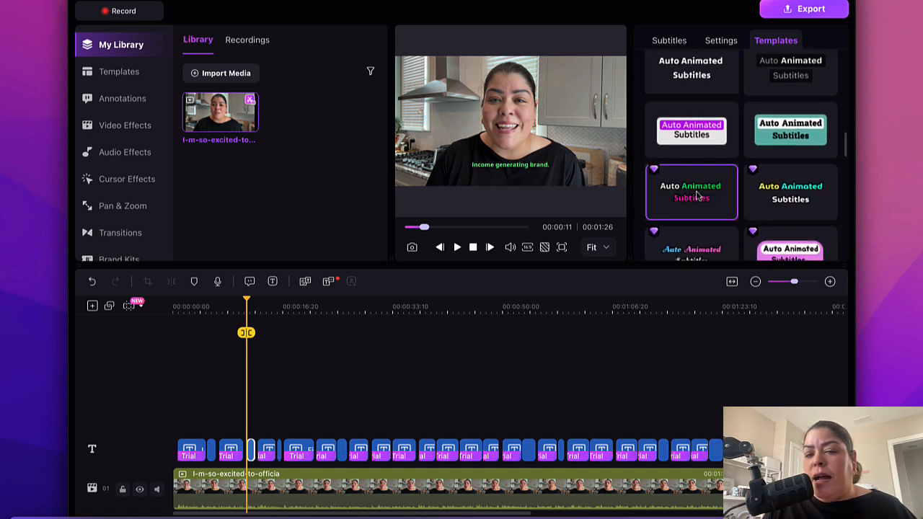
click(456, 247)
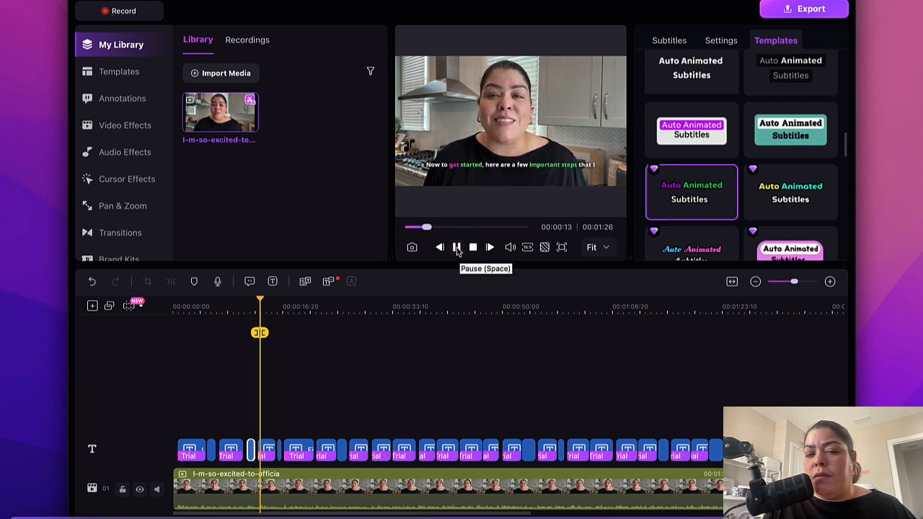
click(457, 248)
- Try the magenta-box template, switch to the black-box template with cyan highlighting, and preview it in playback
scroll(661, 167, down, 1)
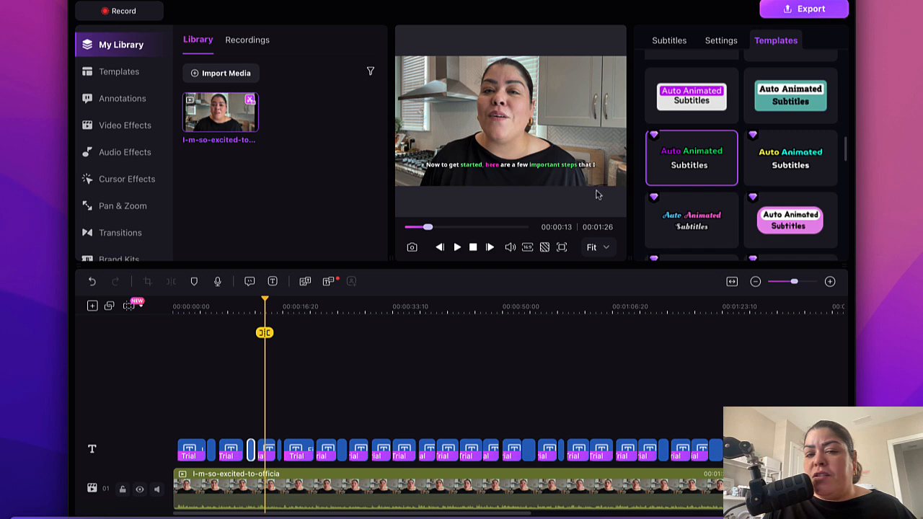
scroll(710, 189, down, 5)
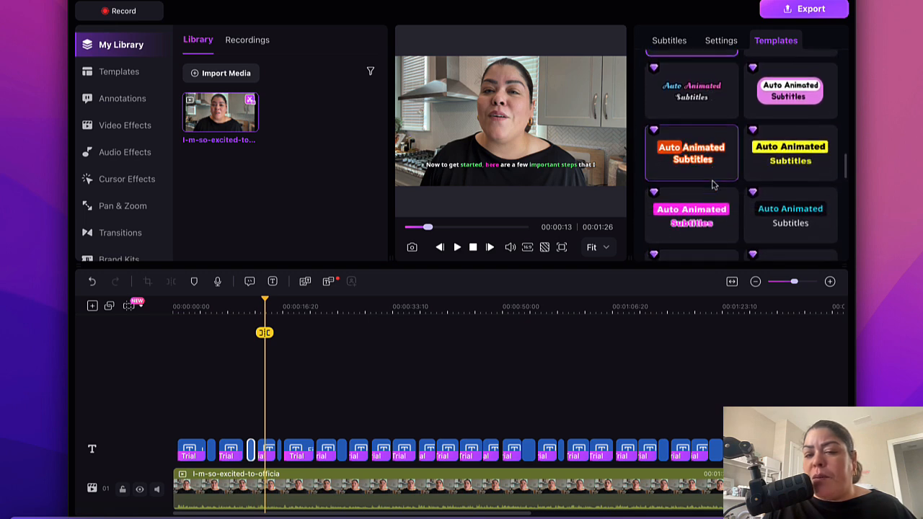
click(701, 191)
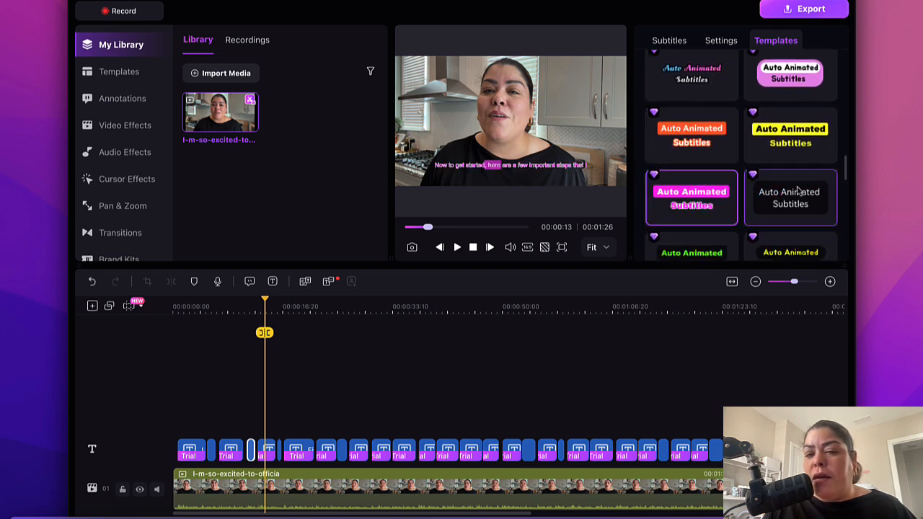
scroll(797, 196, down, 2)
click(790, 137)
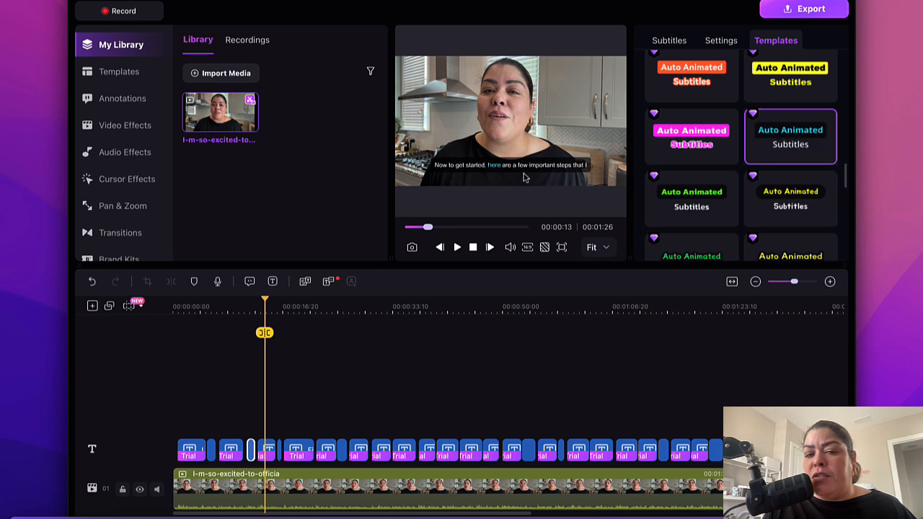
click(457, 247)
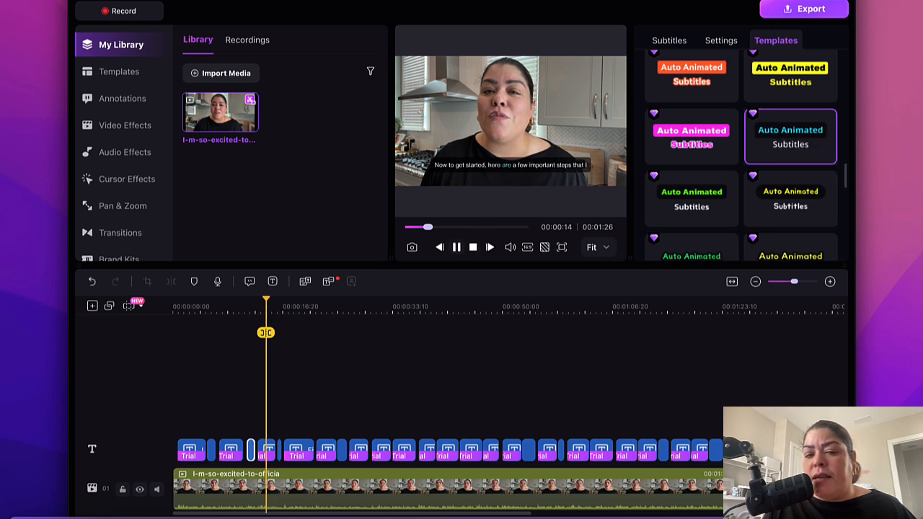
click(457, 247)
- Apply the blue-box subtitle template to all subtitles and move the playhead to 00:00:24 to check it
scroll(771, 167, down, 5)
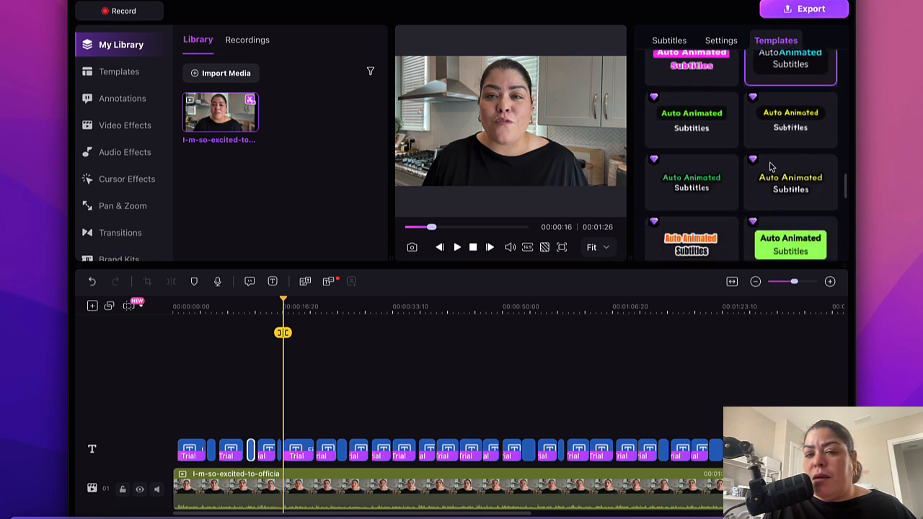
scroll(770, 167, down, 5)
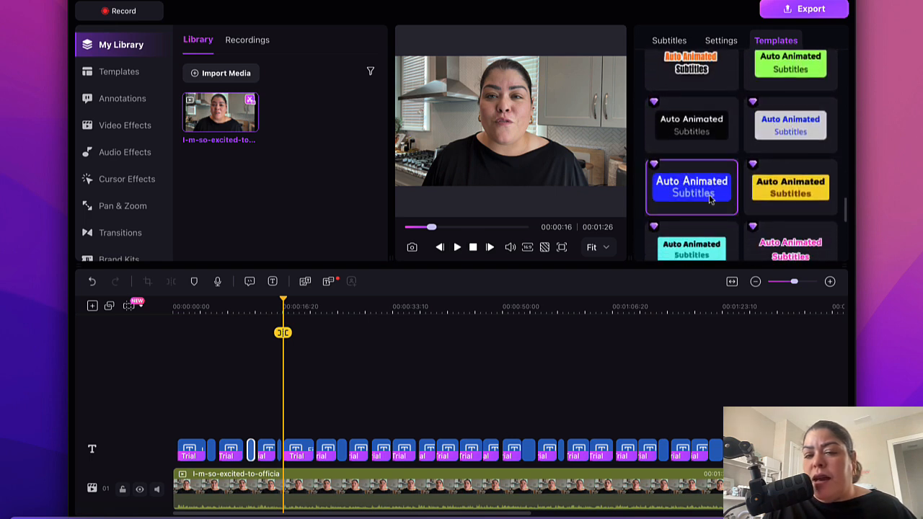
drag(433, 229, 441, 228)
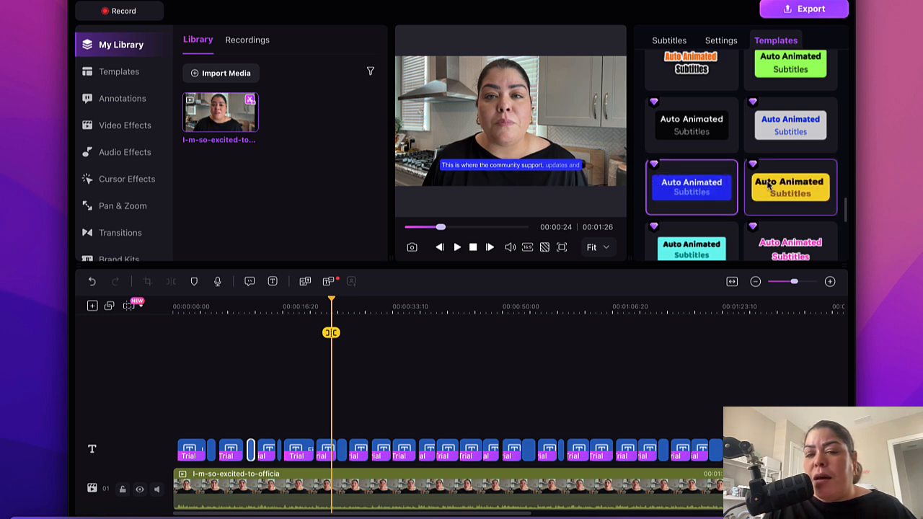
- Make the text of all subtitles bold and choose ONEAN Bold as their font
click(721, 42)
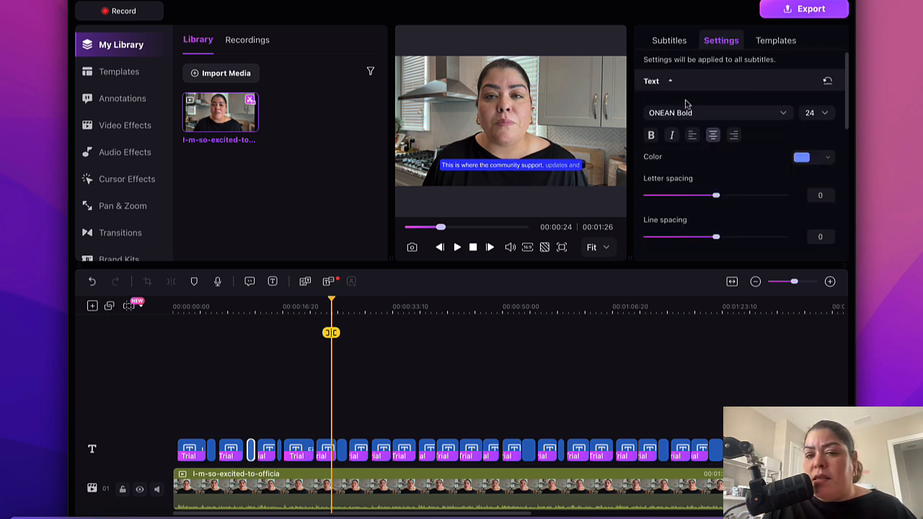
click(651, 136)
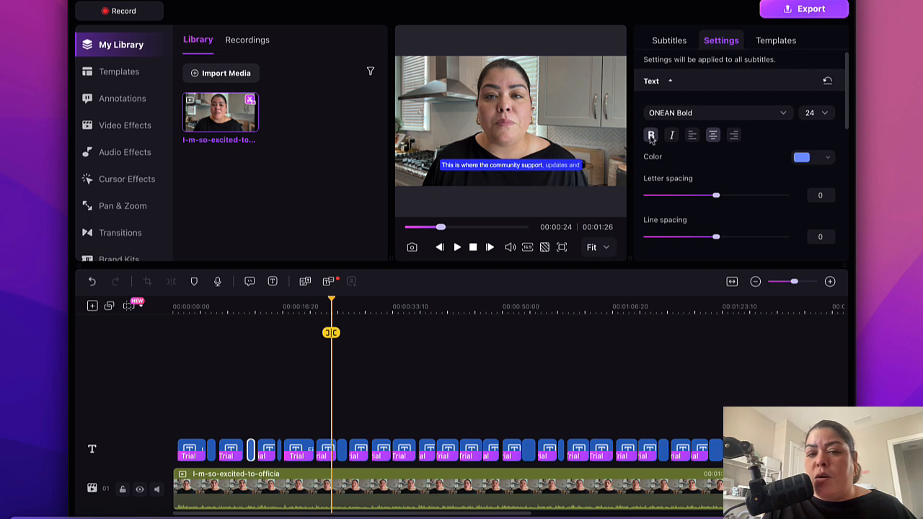
click(784, 114)
scroll(739, 222, down, 1)
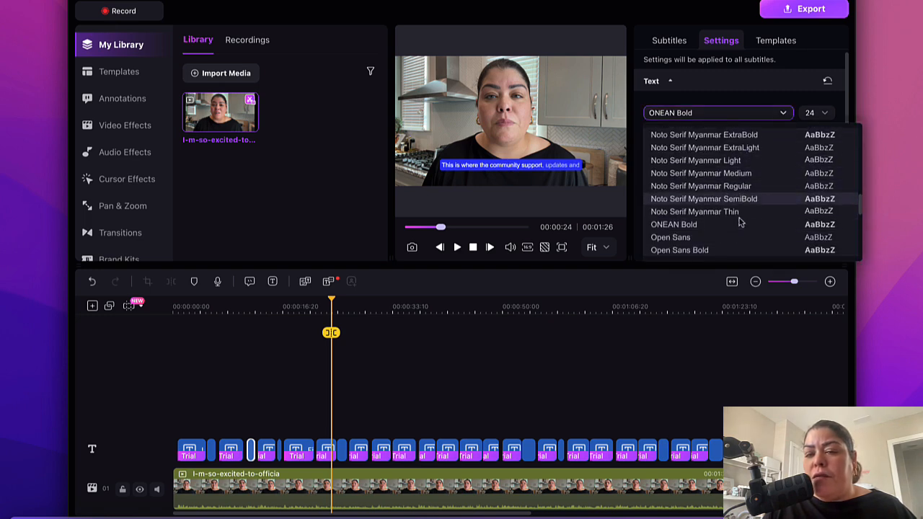
click(726, 227)
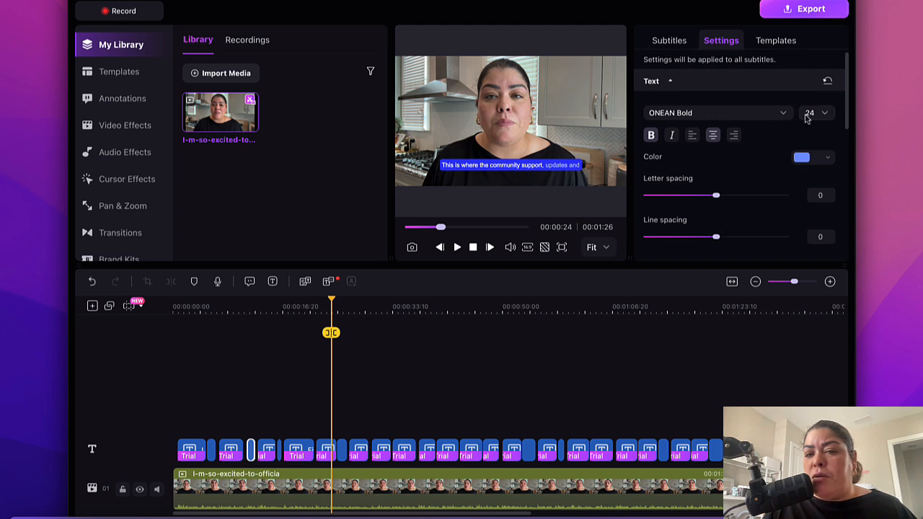
- Set the font size of all subtitles to 25
click(826, 114)
scroll(816, 208, down, 4)
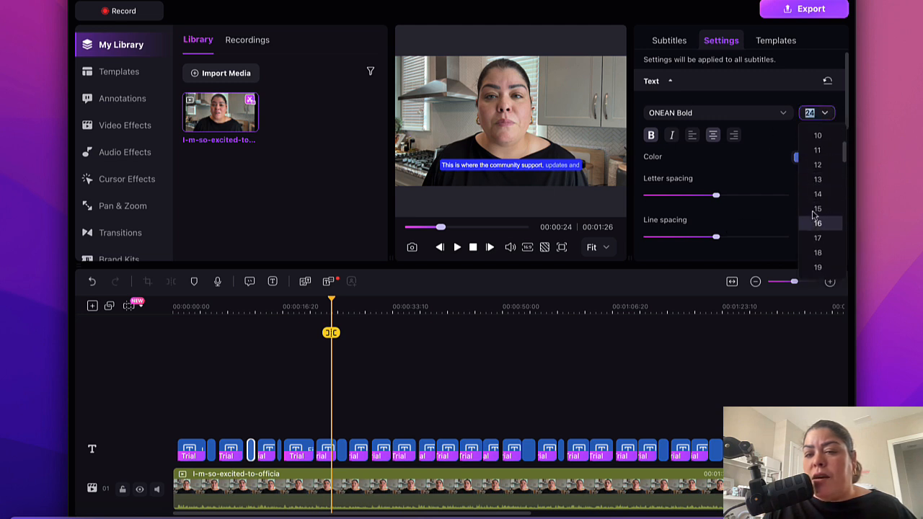
scroll(815, 260, down, 2)
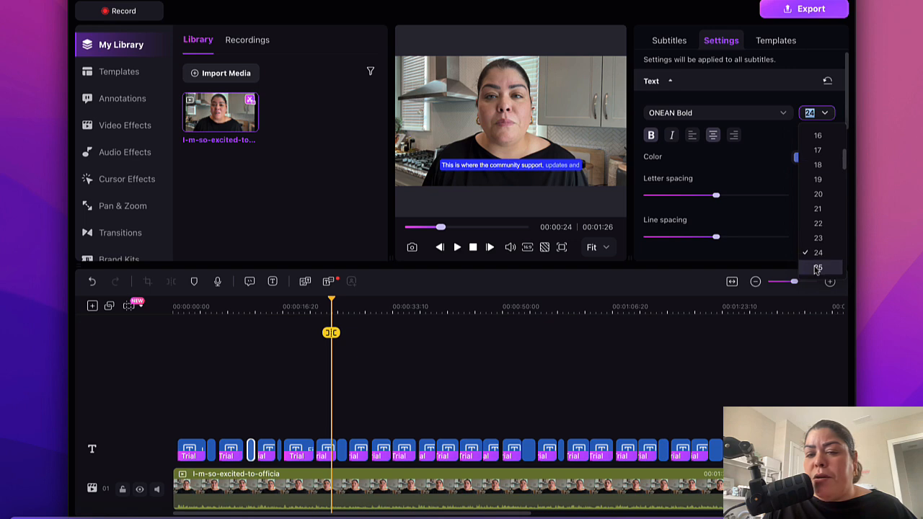
click(816, 264)
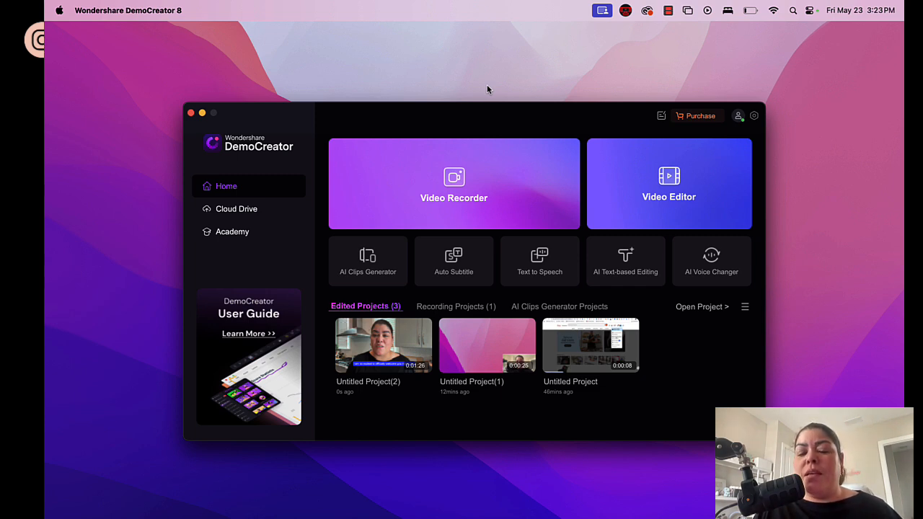
- Set up a screen recording in the video recorder, with a 1748 × 984 recording area moved towards the middle of the desktop
click(503, 175)
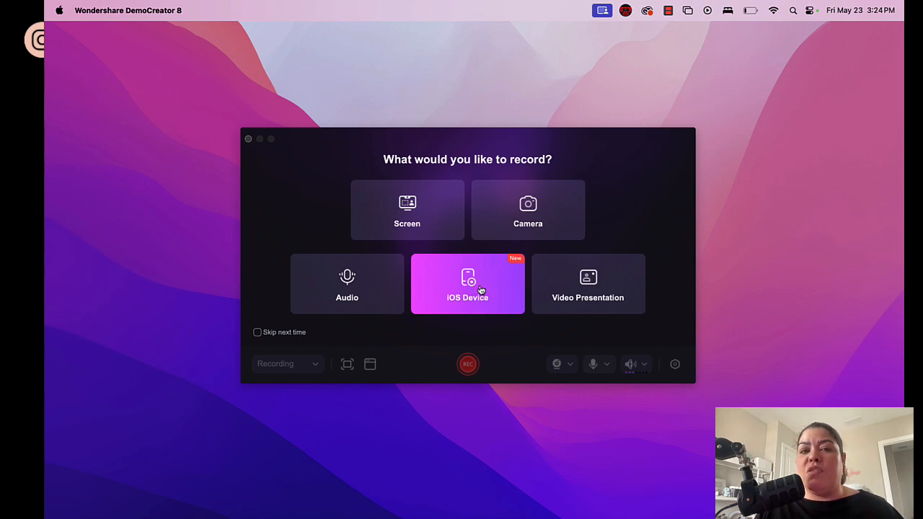
click(415, 209)
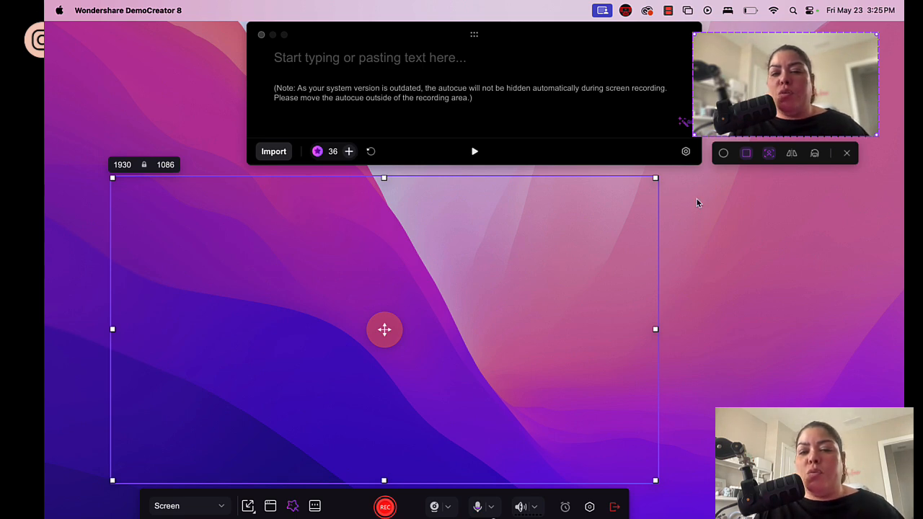
drag(655, 177, 530, 210)
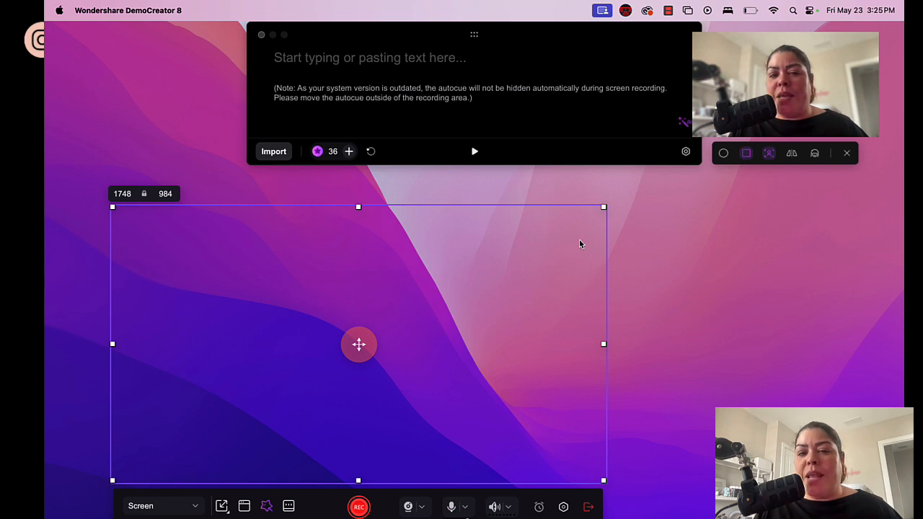
drag(358, 344, 448, 325)
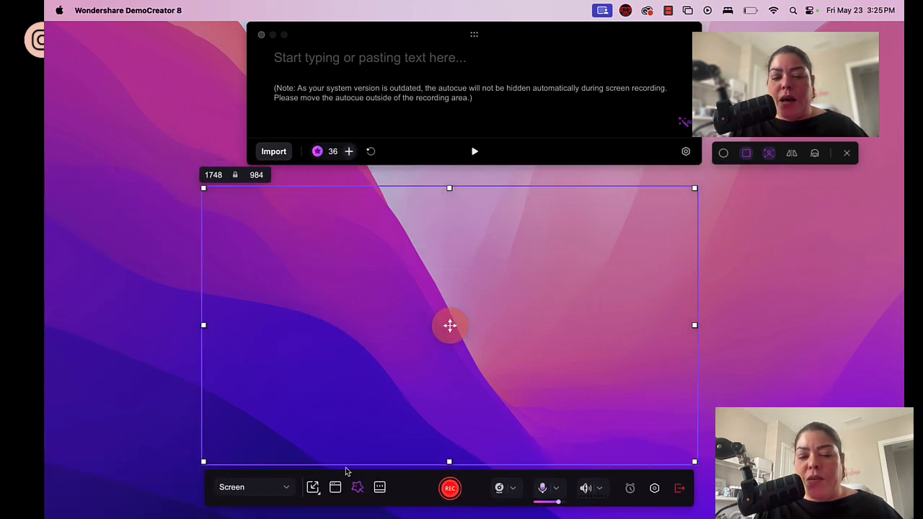
- Enter "Hi my name is" followed by the presenter's name as the autocue script, and run its scrolling once
click(313, 489)
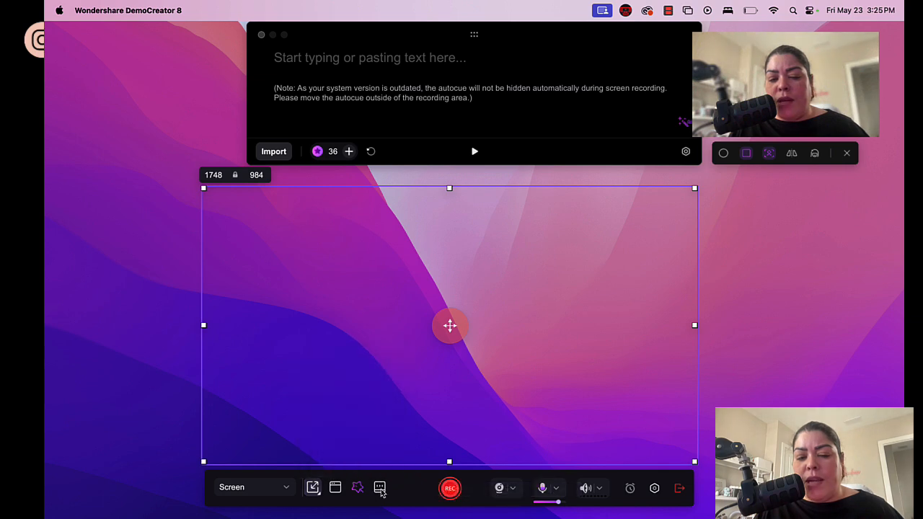
click(379, 488)
click(379, 488)
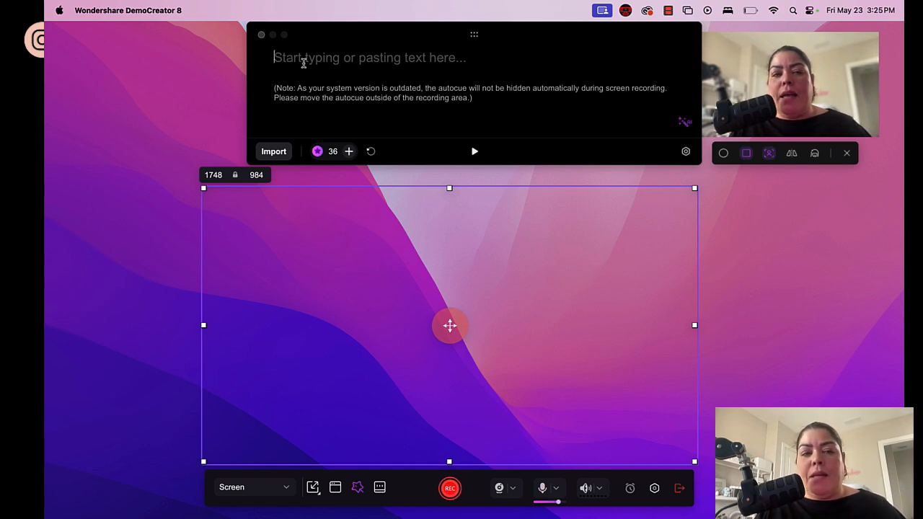
text(Hi n)
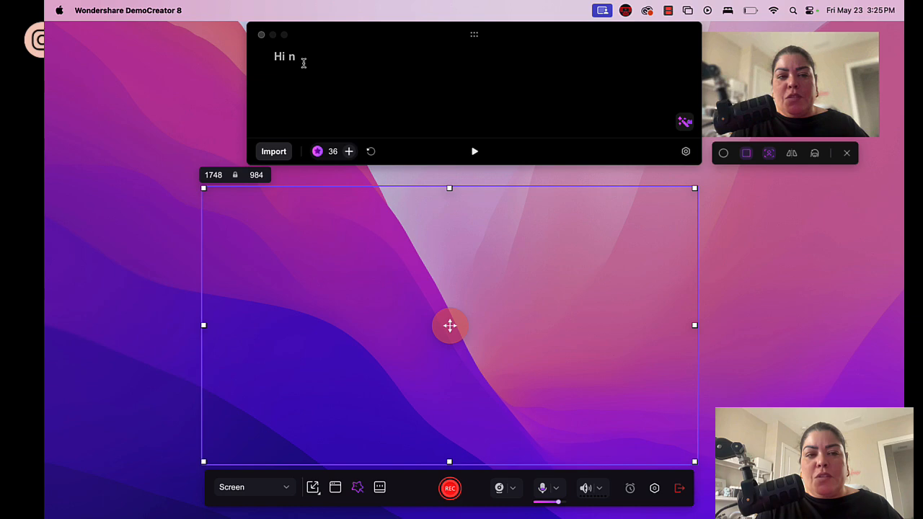
text(ynam)
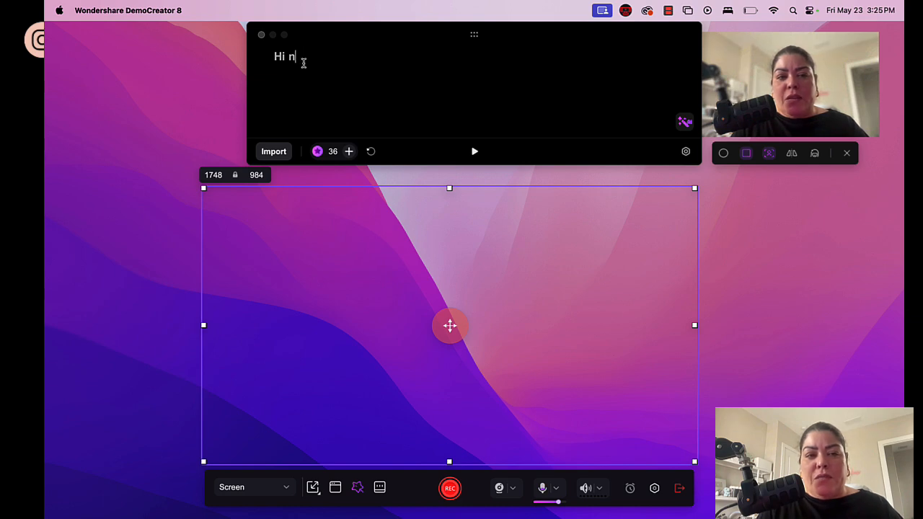
text(me is )
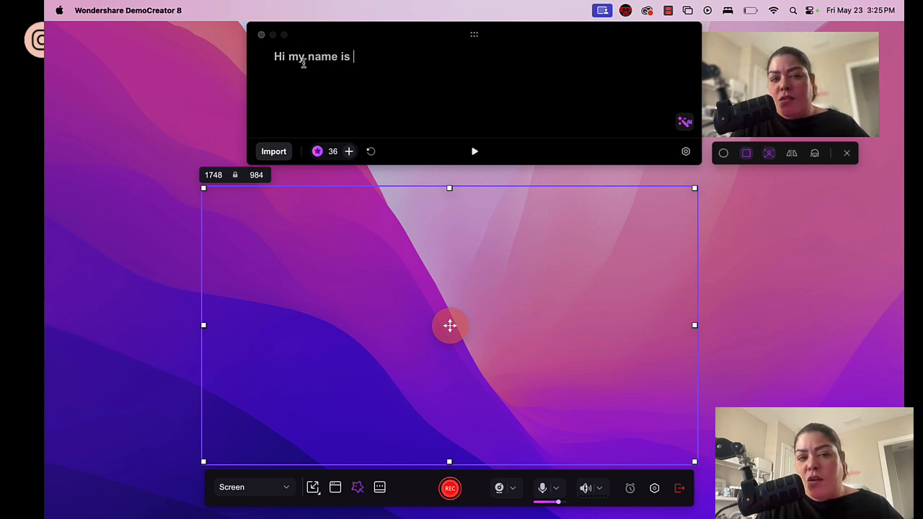
text(Nancy Badillo.)
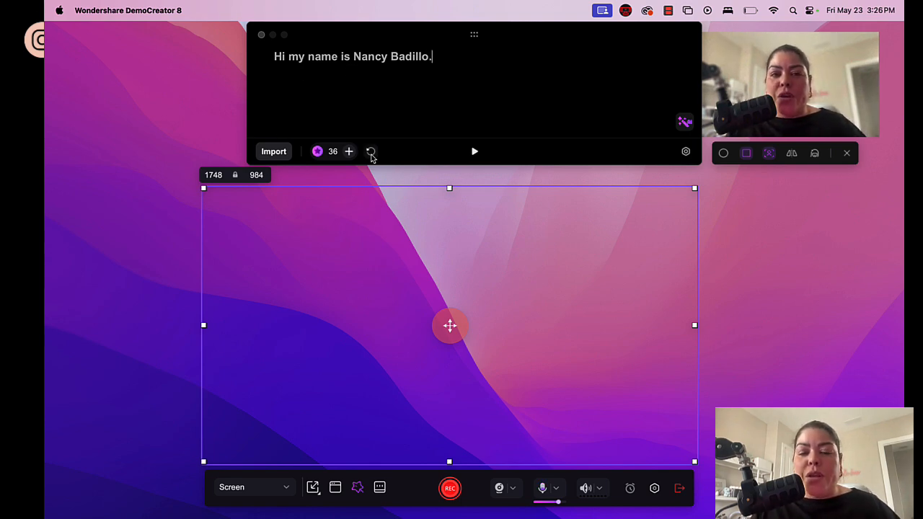
click(474, 152)
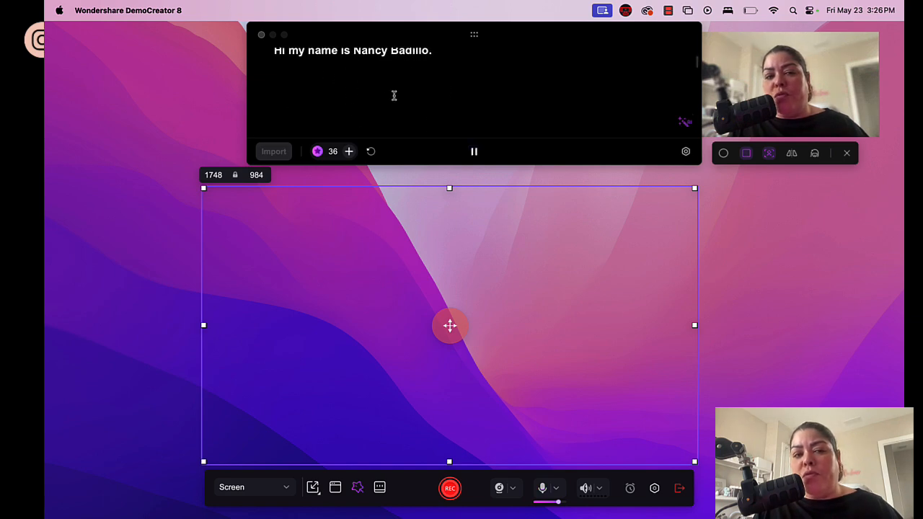
click(475, 153)
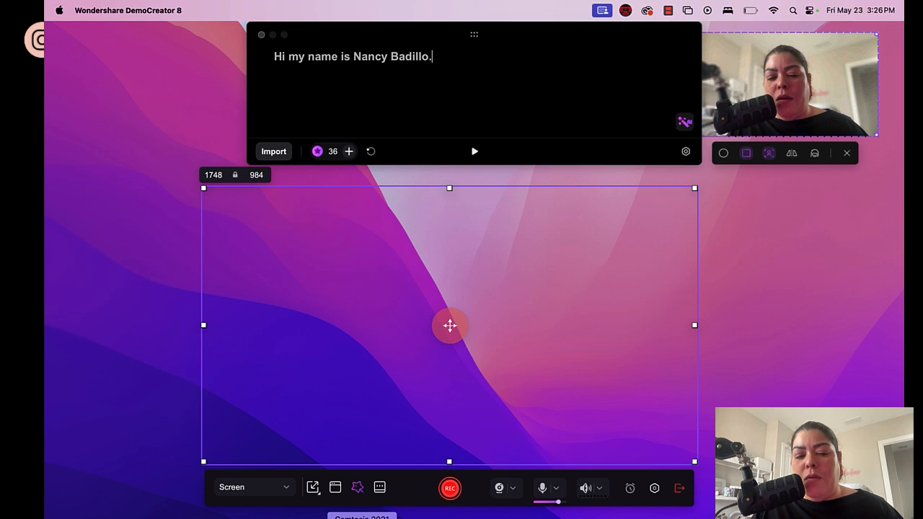
- Set the recording camera to No Record, and reselect FaceTime HD Camera as its source
click(513, 488)
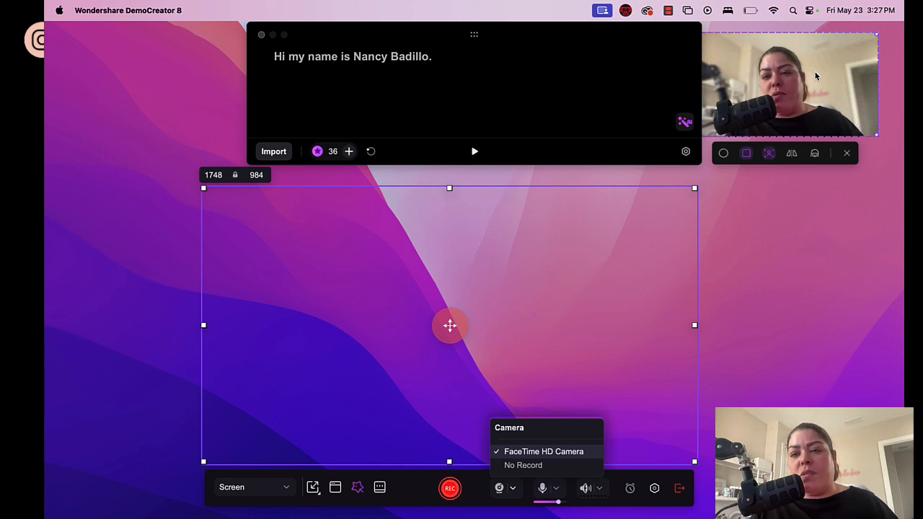
click(533, 465)
click(514, 488)
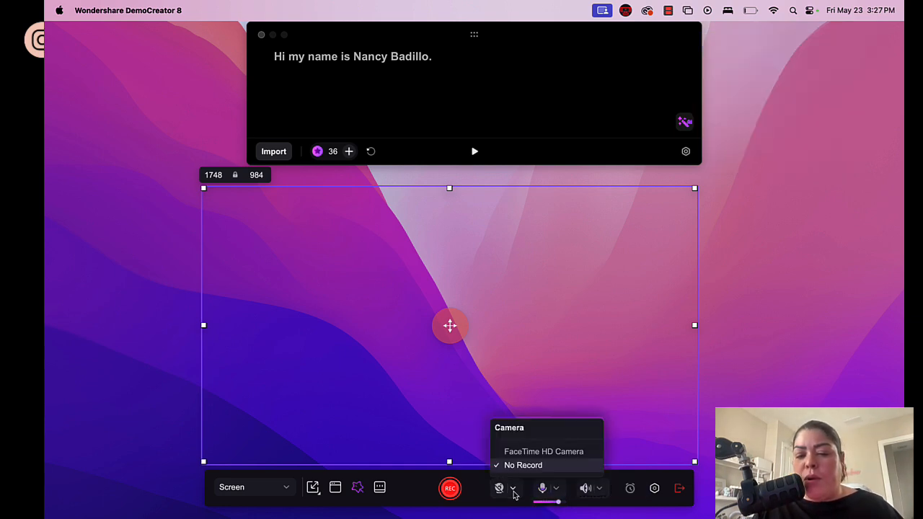
click(539, 448)
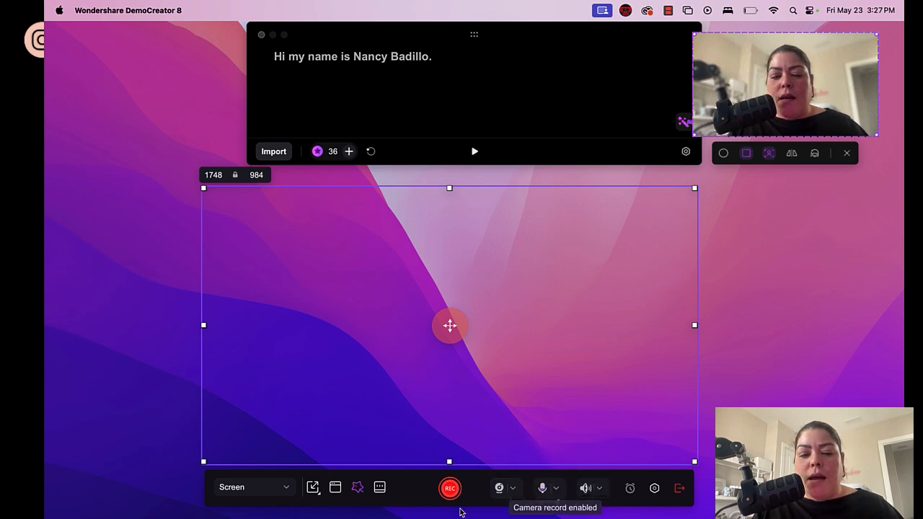
- Turn off the Smart Zoom, Cursor Highlight, Show Hotkeys and AI Voice Cleaner recording presets
click(357, 489)
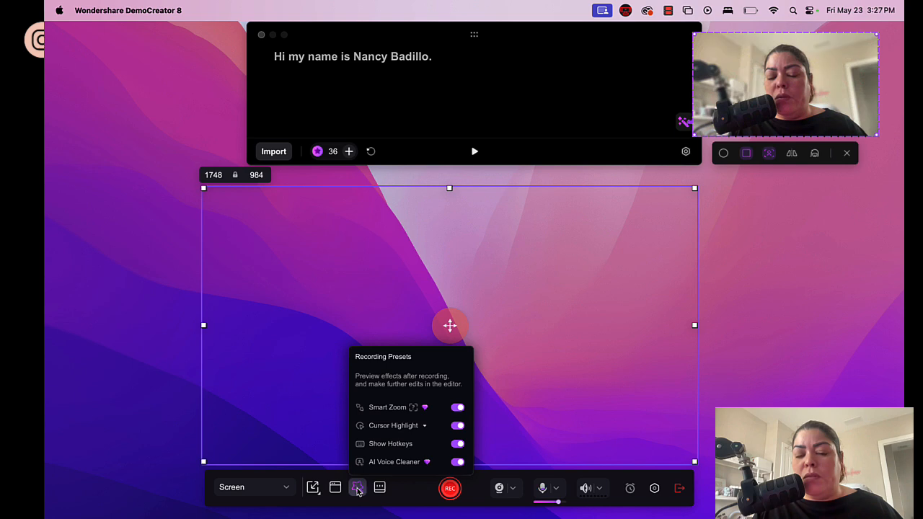
mouse_move(400, 409)
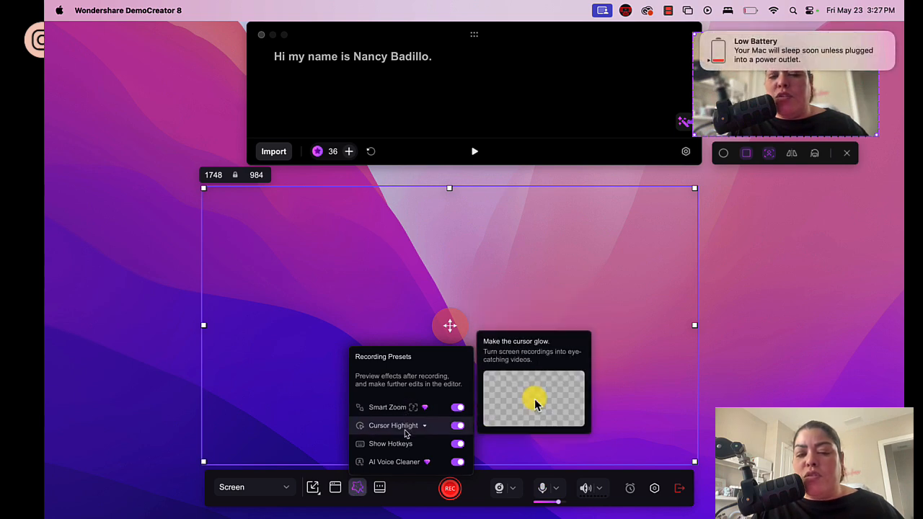
mouse_move(409, 463)
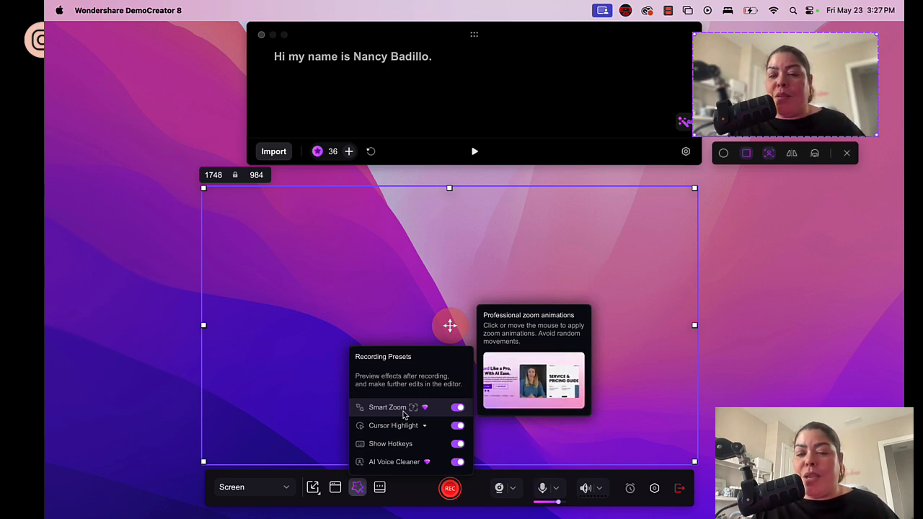
click(458, 408)
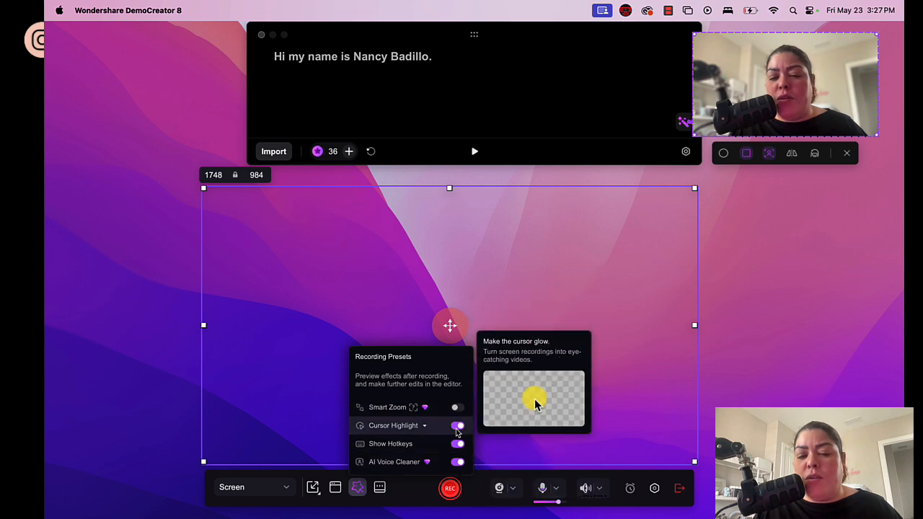
click(457, 426)
click(458, 444)
click(457, 462)
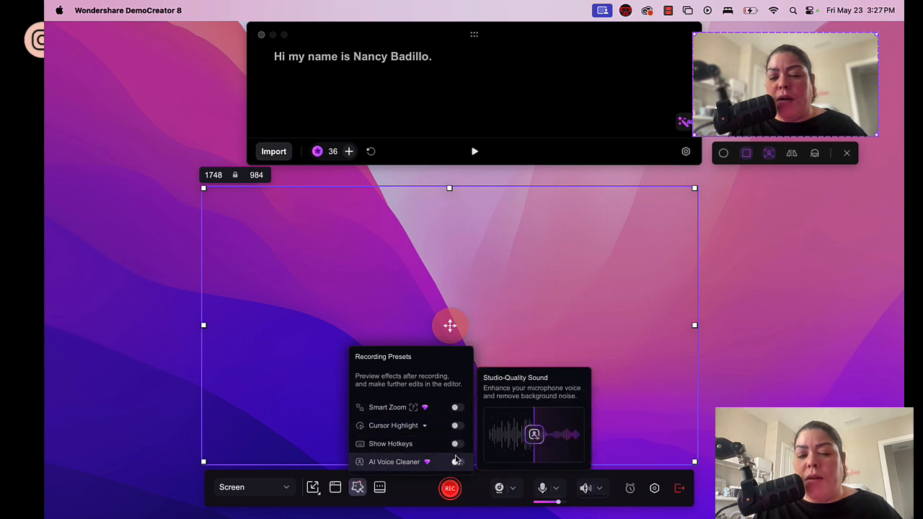
- Enable the Smart Zoom, Cursor Highlight, Show Hotkeys and AI Voice Cleaner recording presets
click(458, 408)
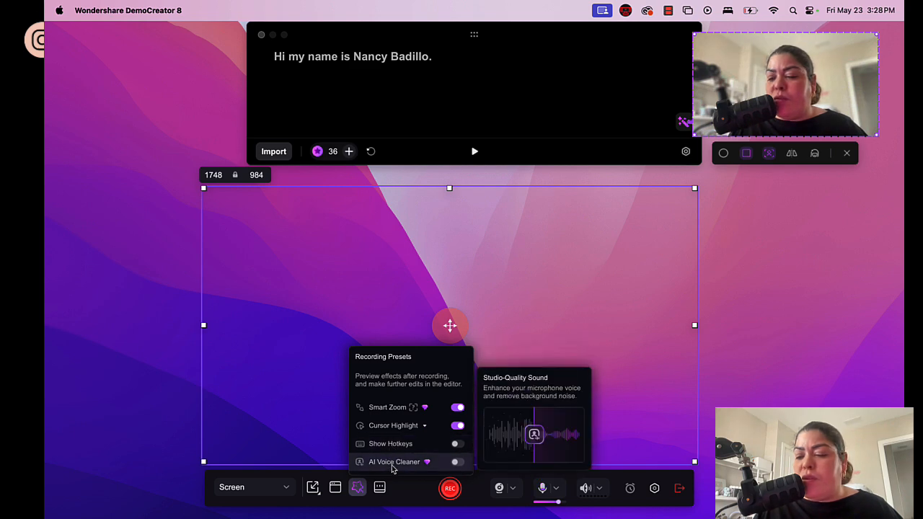
mouse_move(382, 453)
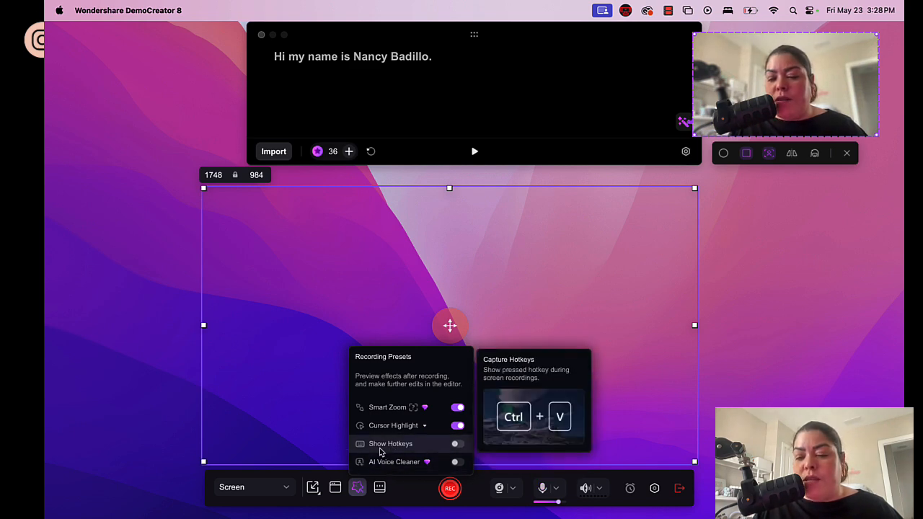
click(459, 444)
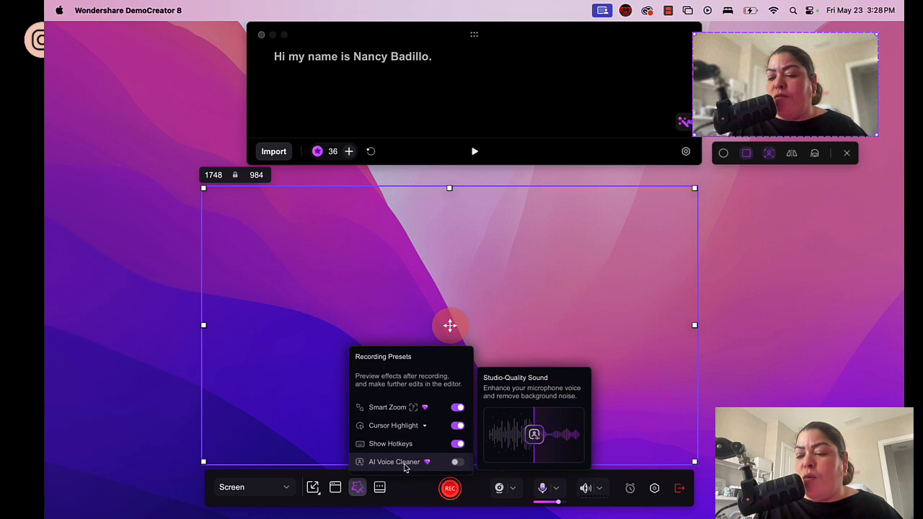
click(457, 463)
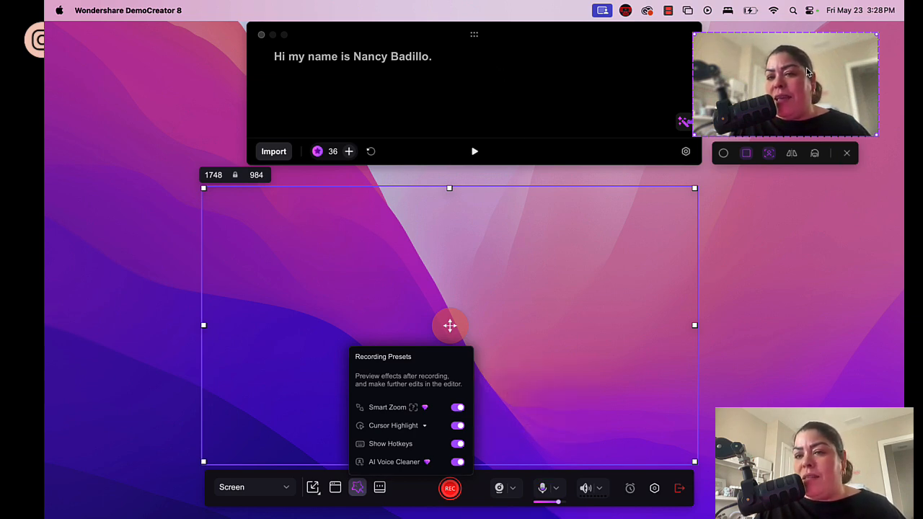
- Try a circular frame on the camera preview with several border styles, including the blue ring and the soft faded edge
click(832, 115)
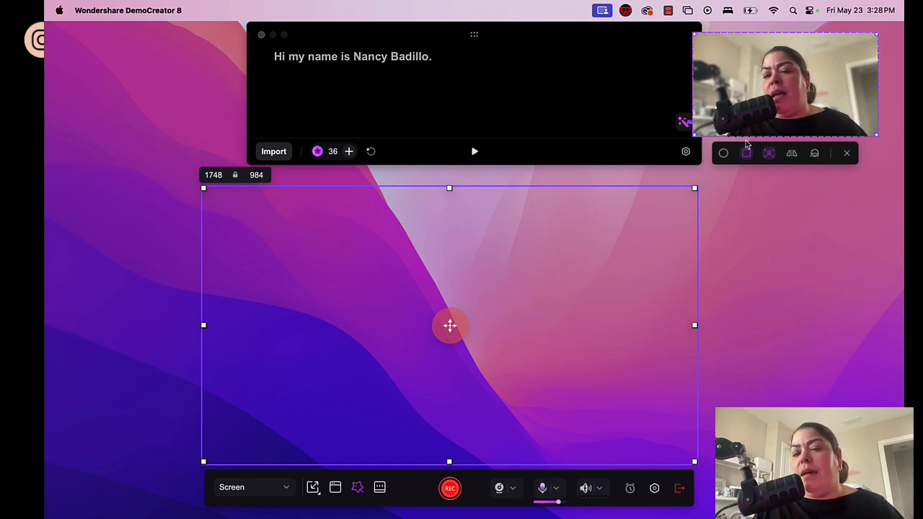
click(724, 153)
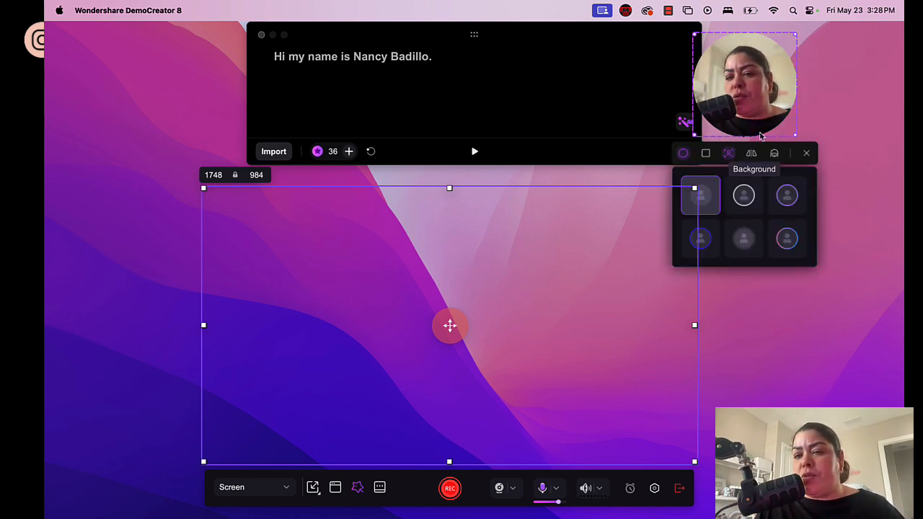
click(789, 240)
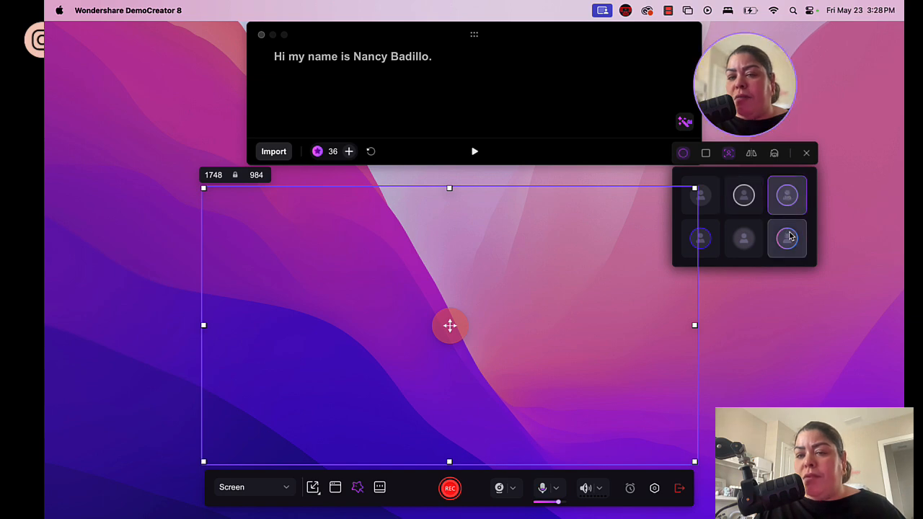
click(743, 240)
click(696, 241)
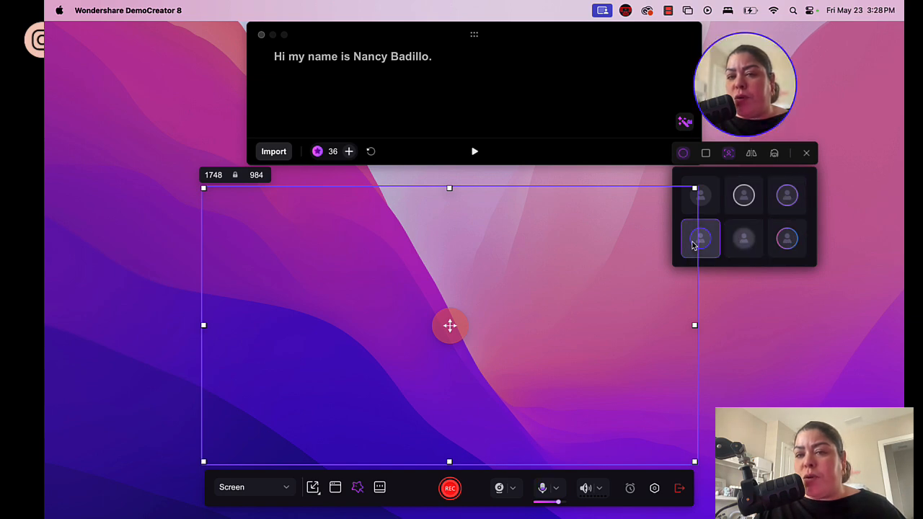
click(744, 241)
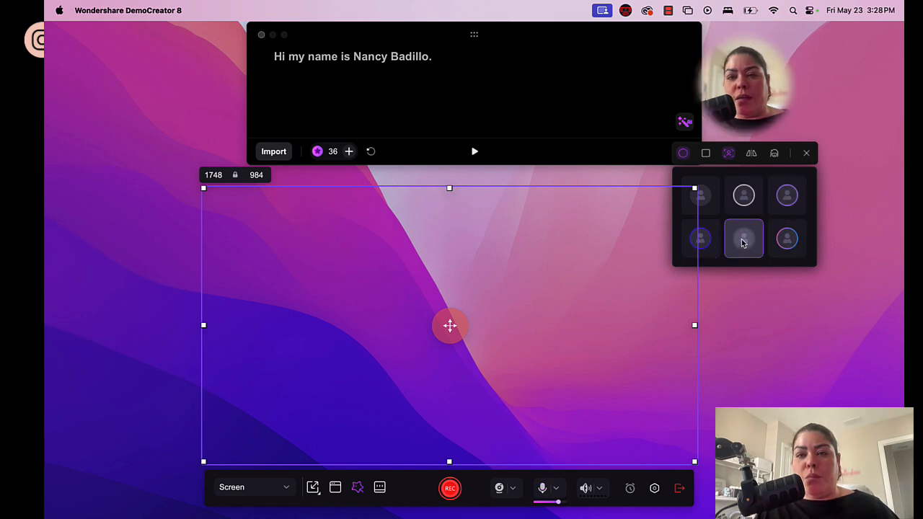
- Change the camera preview to a rectangular frame and give it the pink-to-blue gradient border
click(706, 153)
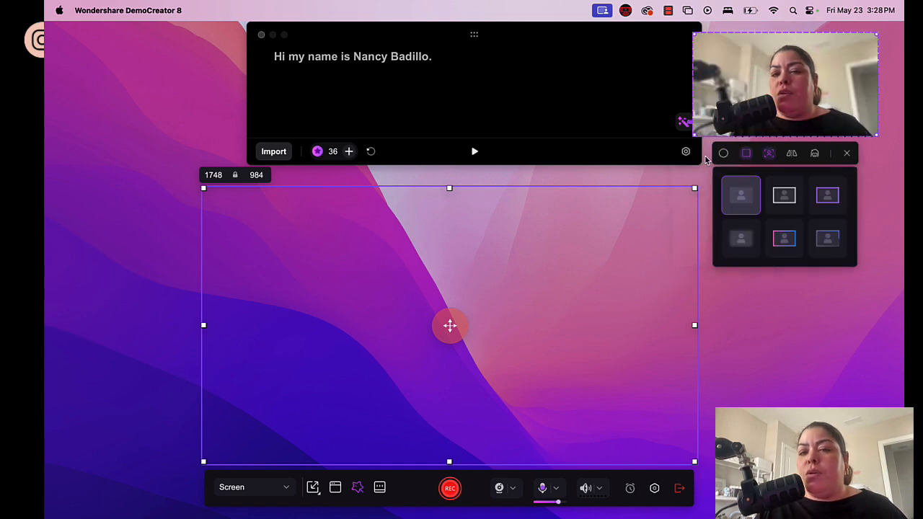
click(837, 239)
click(789, 244)
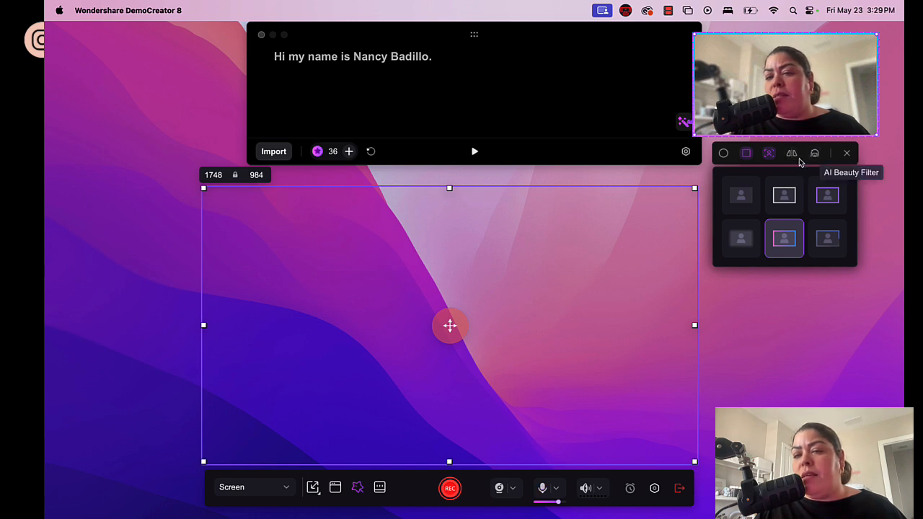
- Try removing the camera background before choosing the blurred background again, and switch the AI Beauty Filter off
click(769, 155)
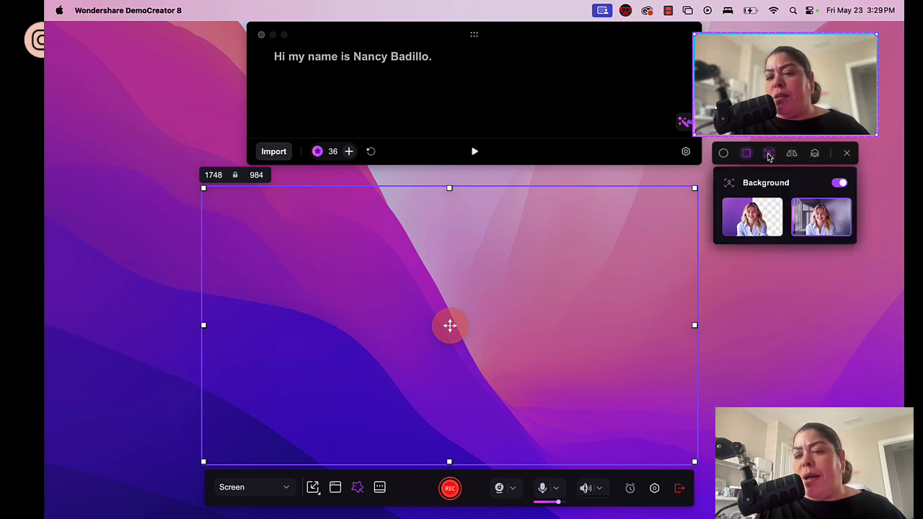
click(763, 209)
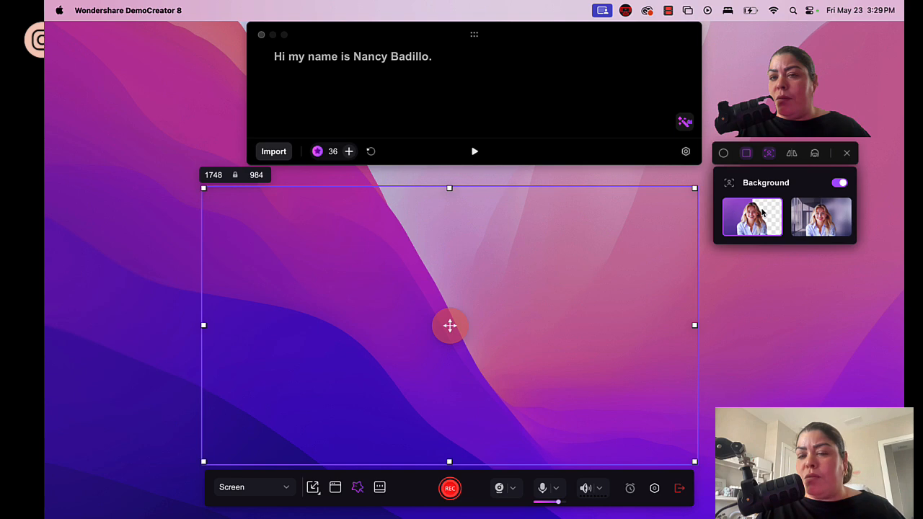
click(830, 228)
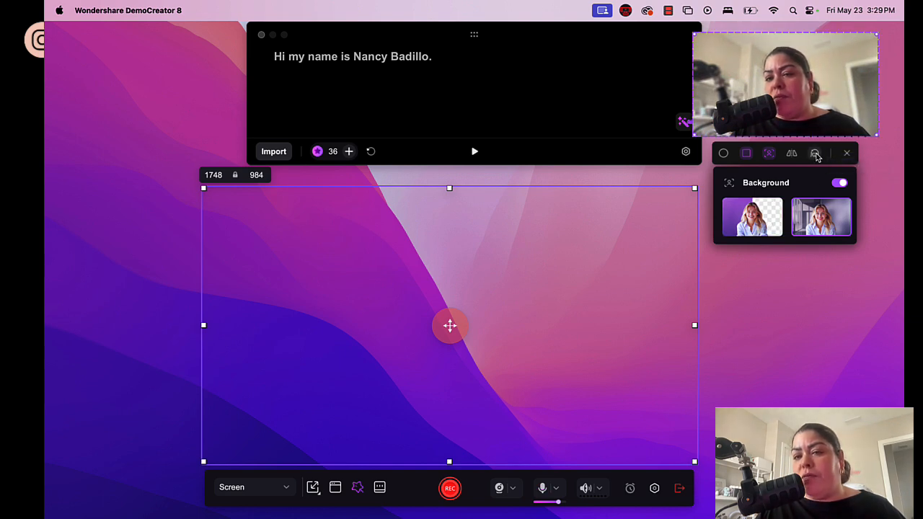
click(816, 154)
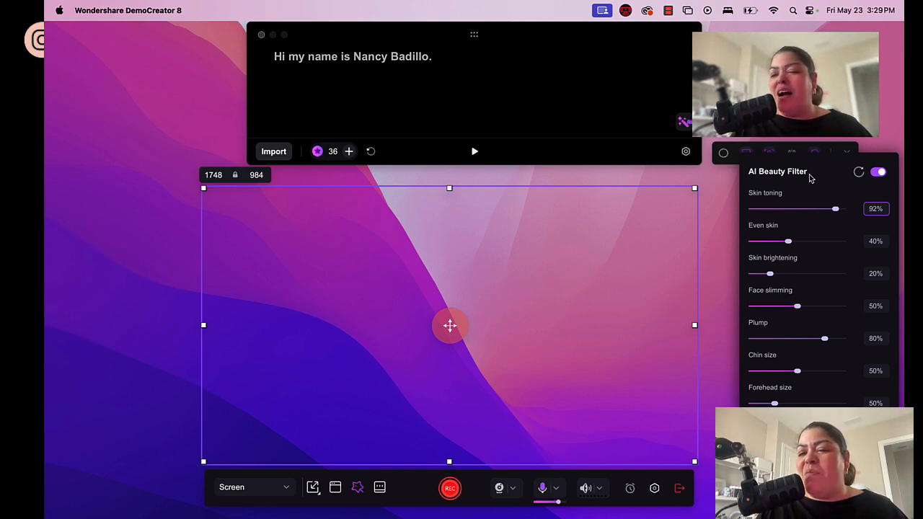
click(876, 173)
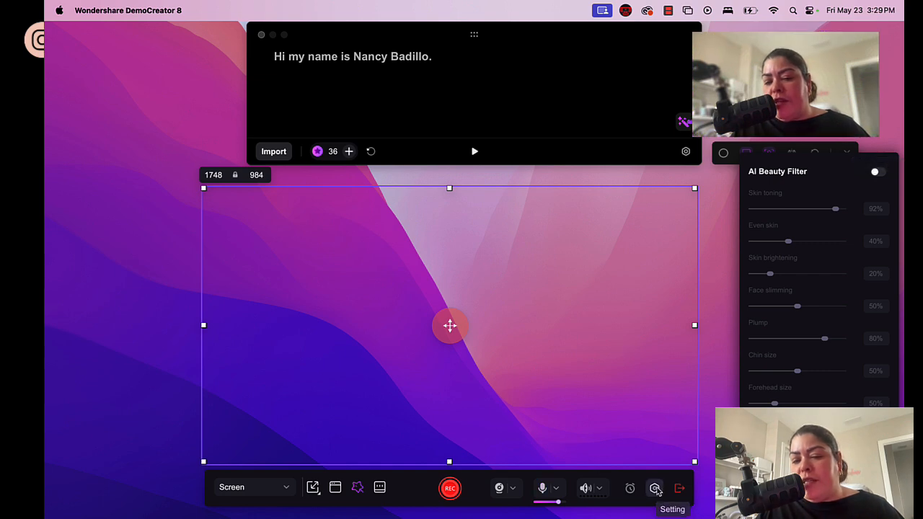
- Review the General options in the recorder's advanced settings, and start the screen recording
click(654, 488)
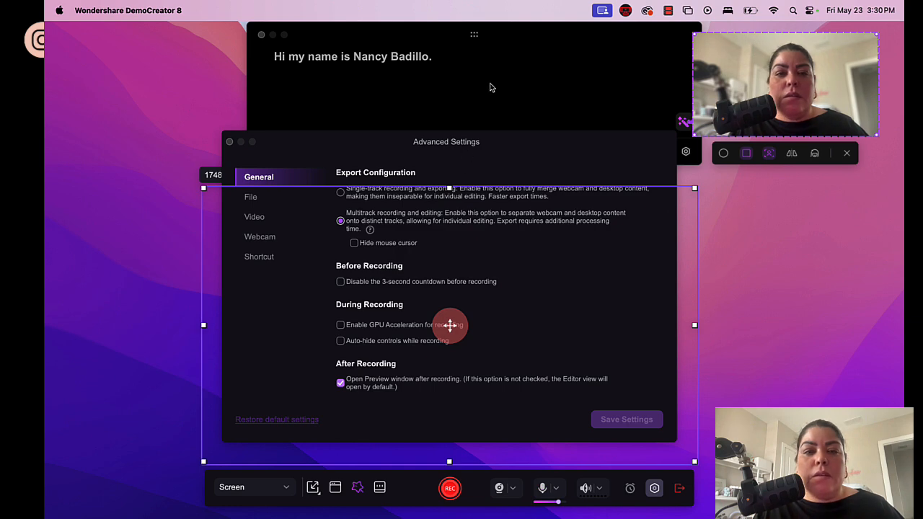
click(229, 142)
click(449, 489)
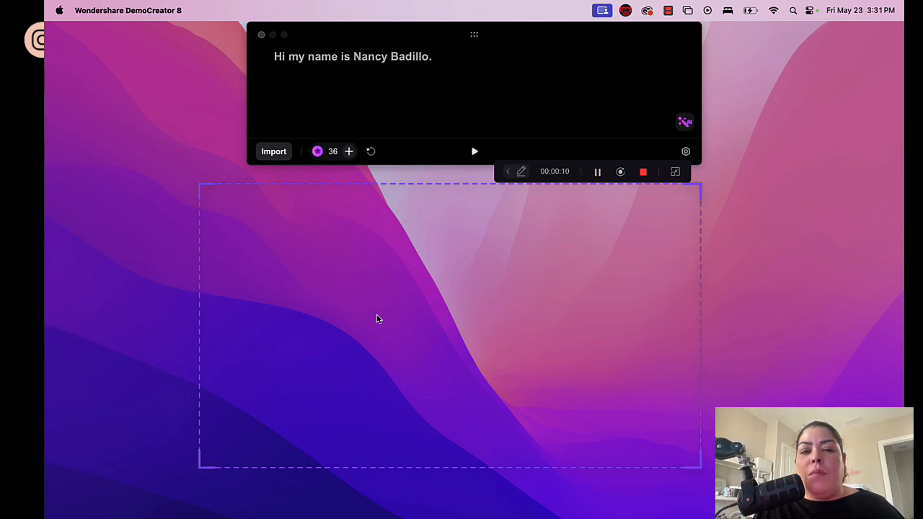
- Run the autocue script briefly while recording, and end the recording after pausing and resuming it once
click(475, 151)
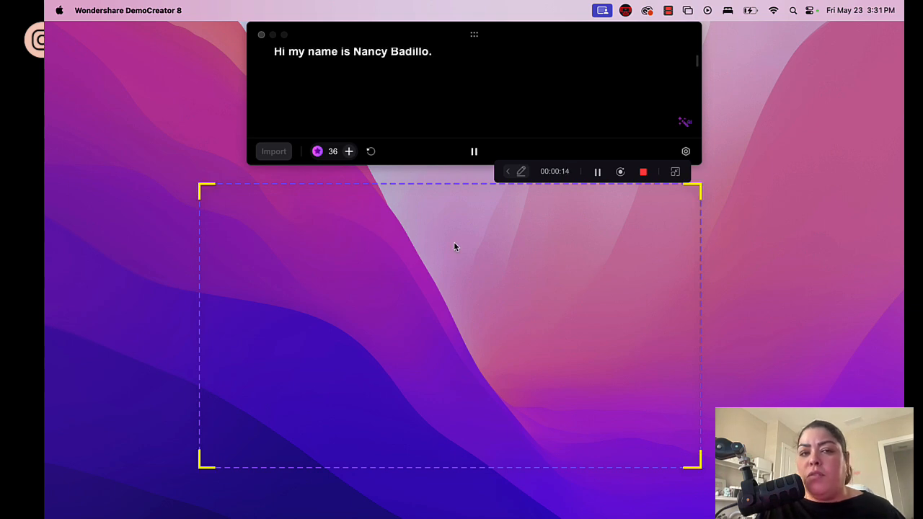
click(475, 151)
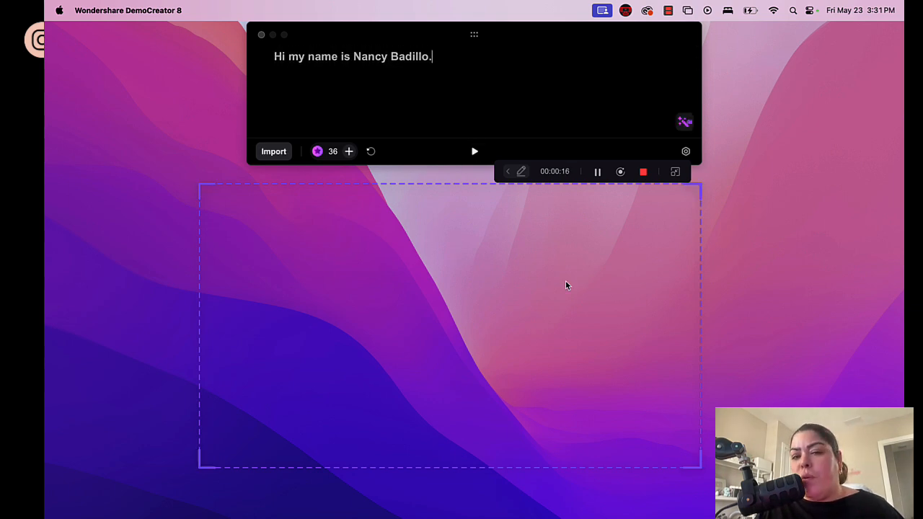
click(599, 176)
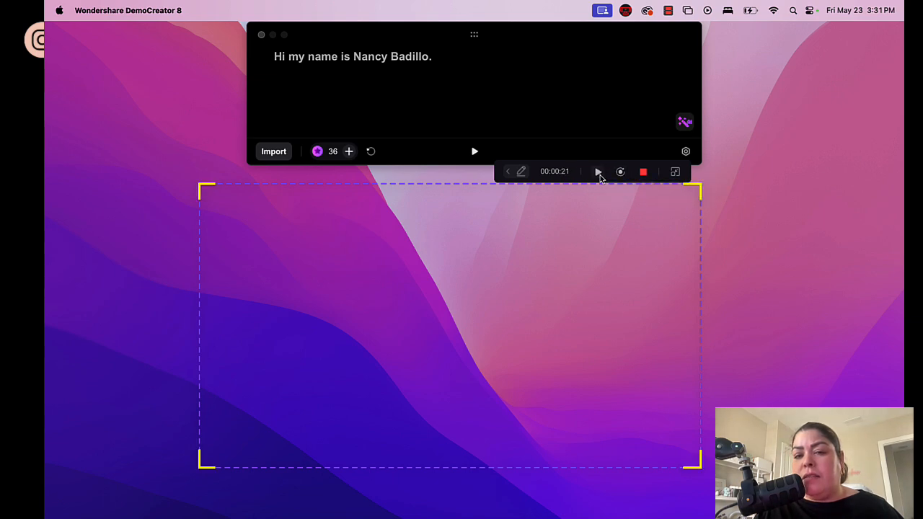
click(598, 173)
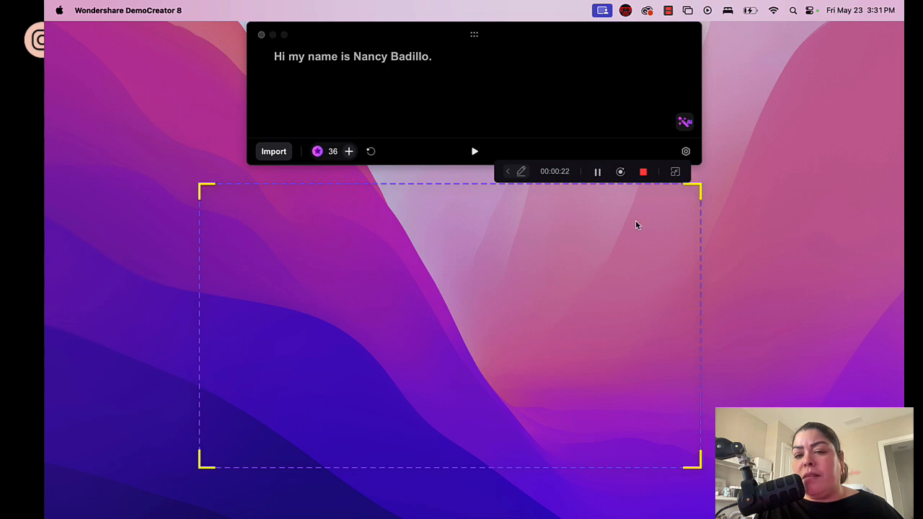
click(644, 173)
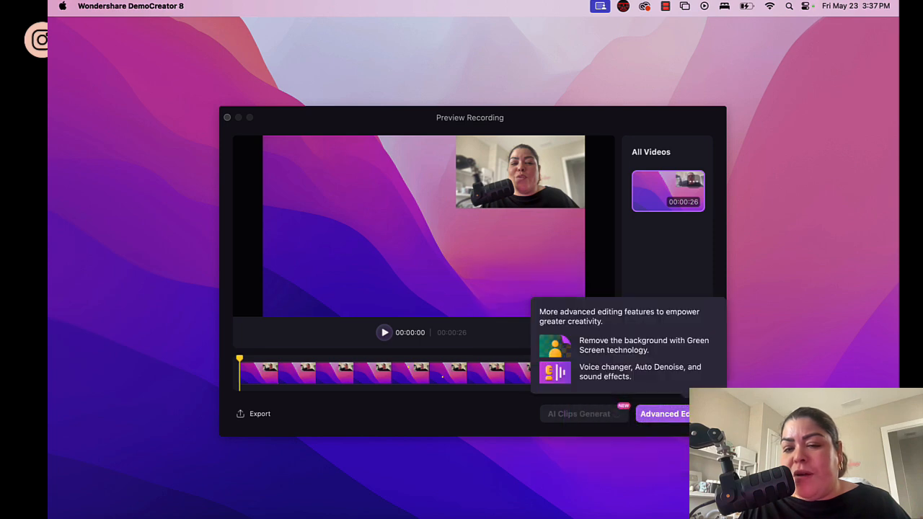
- Open the recording in the advanced editor and place it at the timeline's start, keeping the 1920x1080 30.00fps project settings
click(675, 417)
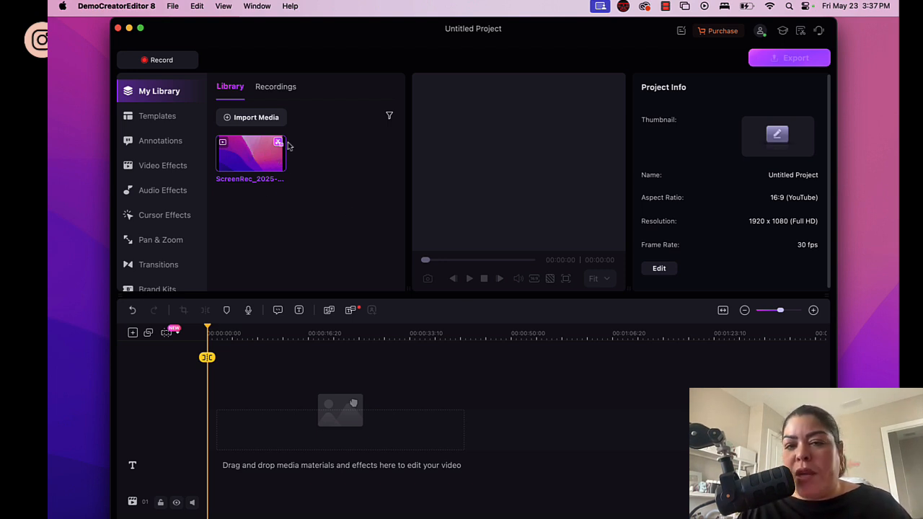
mouse_move(264, 158)
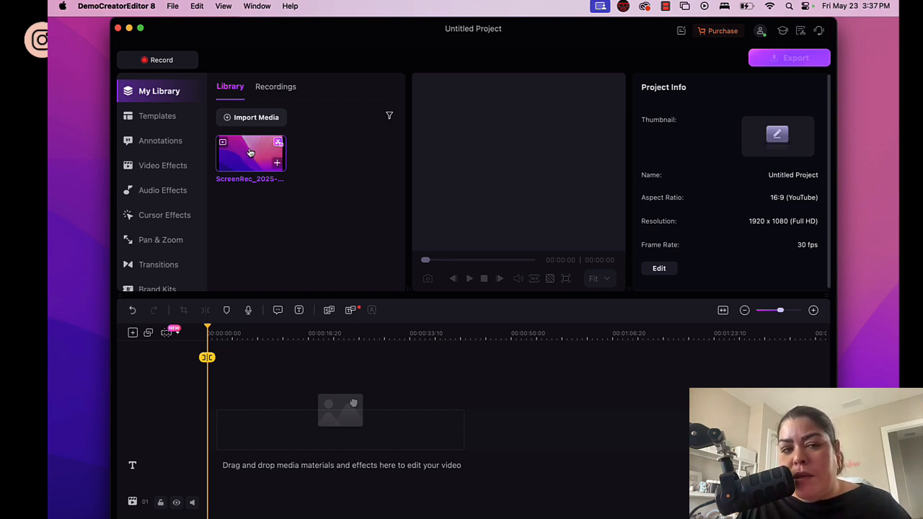
drag(250, 152, 205, 414)
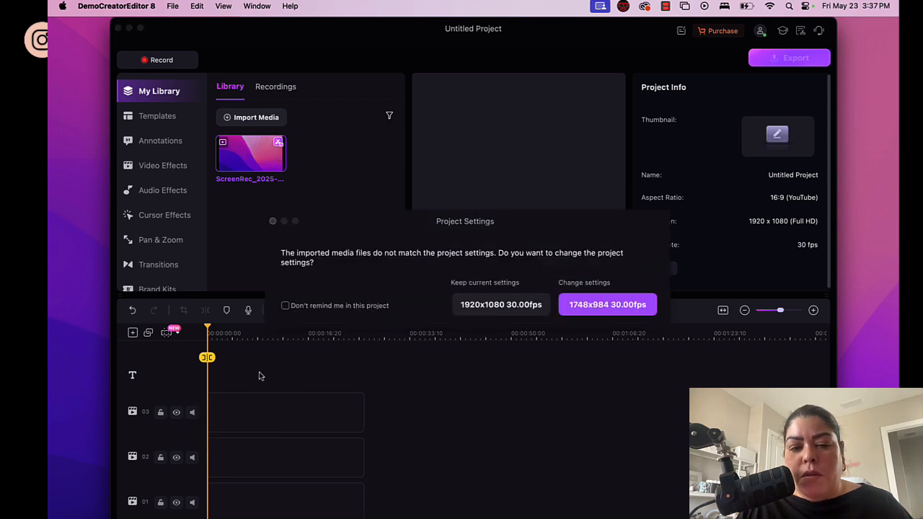
click(497, 311)
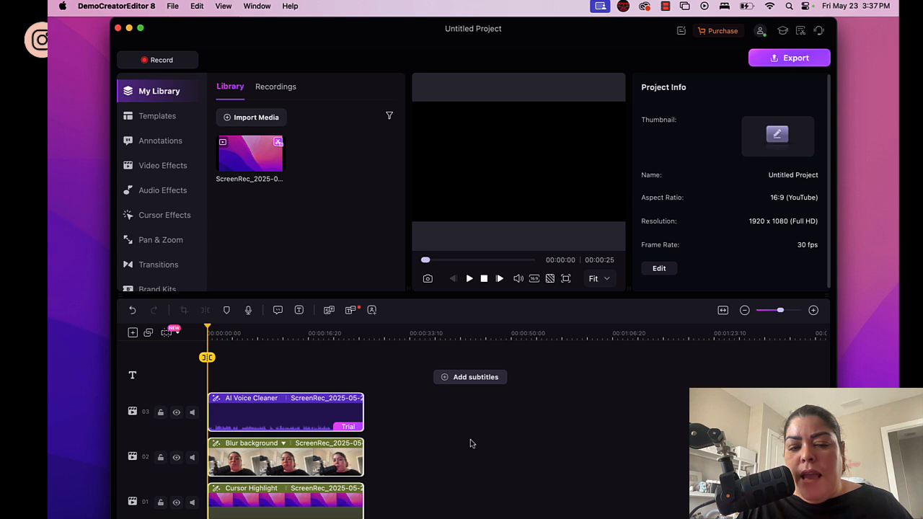
- Review the settings of the recording's camera and microphone clips, and shrink the camera picture into the upper-right corner of the video
click(353, 501)
click(344, 453)
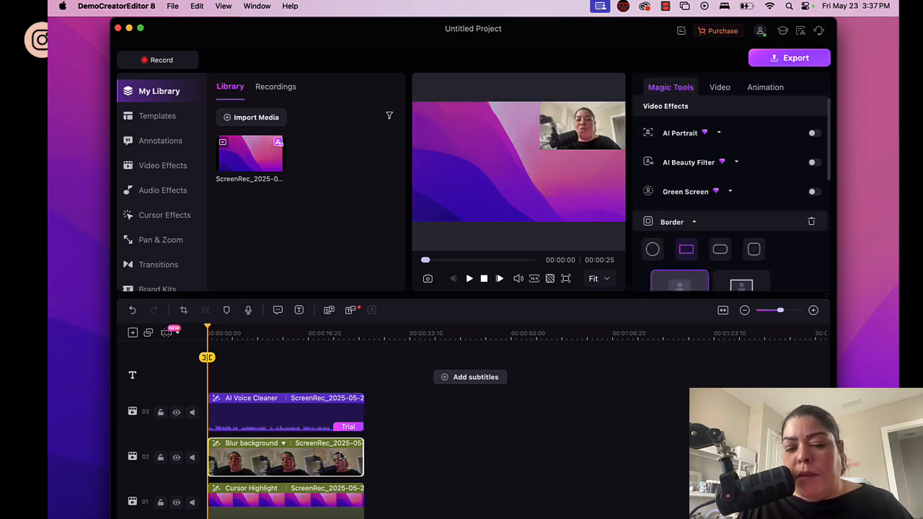
click(324, 408)
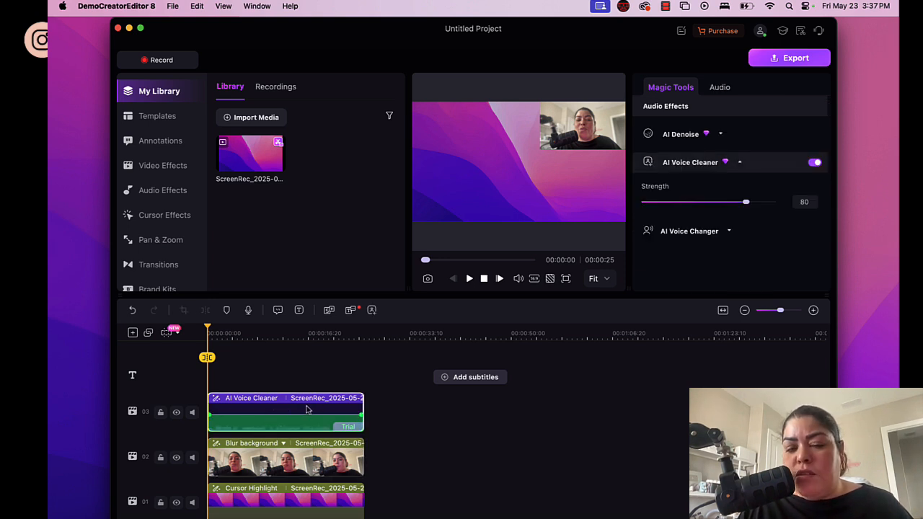
click(307, 460)
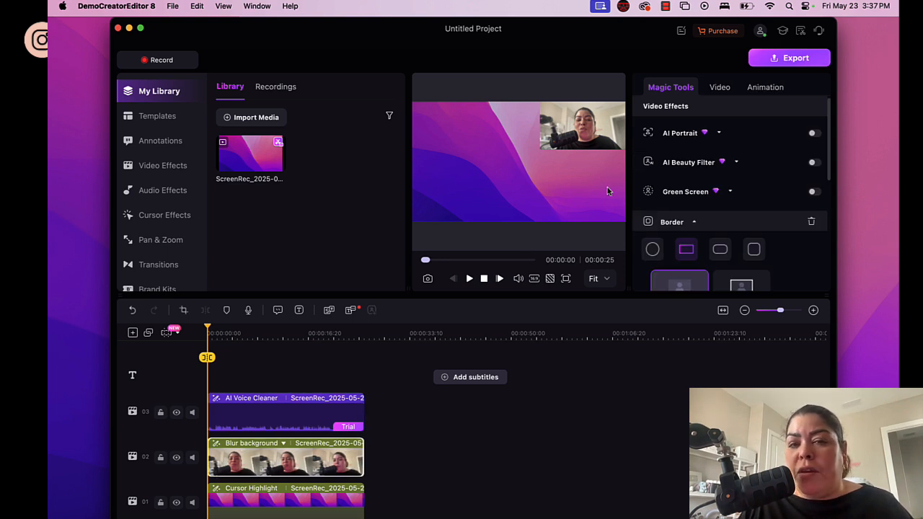
mouse_move(596, 138)
mouse_down()
mouse_move(532, 176)
mouse_move(627, 199)
mouse_move(450, 205)
mouse_move(595, 137)
mouse_move(577, 140)
mouse_move(598, 139)
mouse_up()
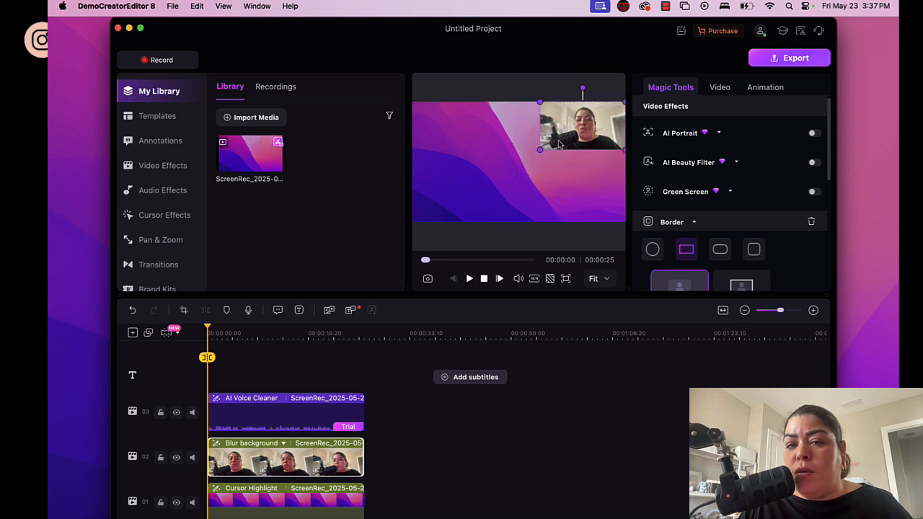
drag(540, 151, 570, 132)
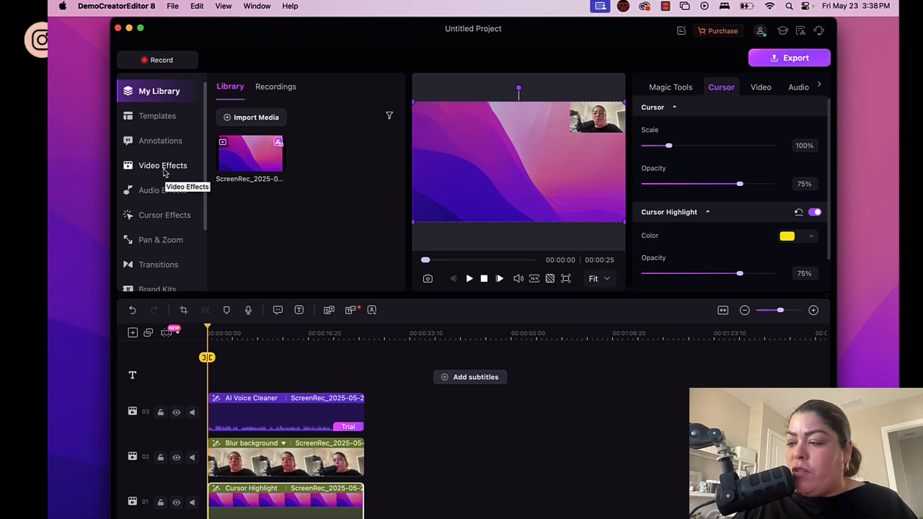
- Examine the available templates, their extra categories, and the paper backgrounds
click(152, 120)
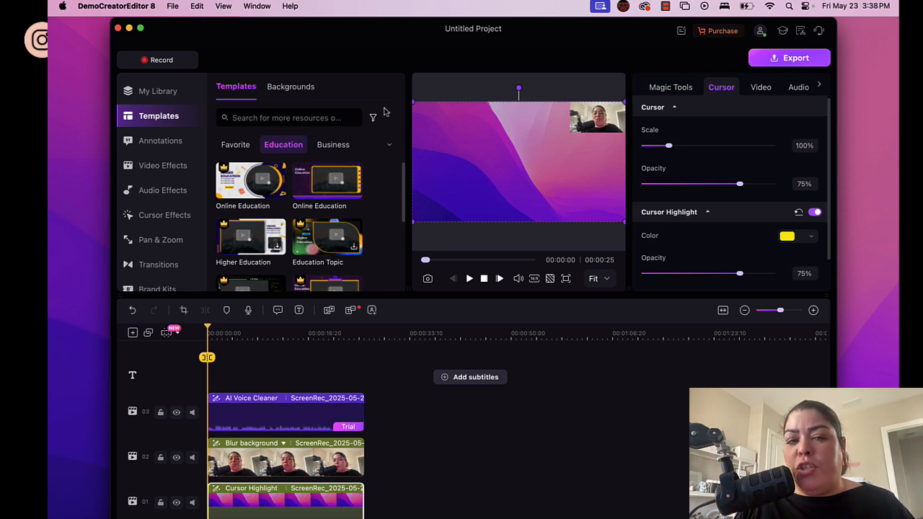
click(389, 145)
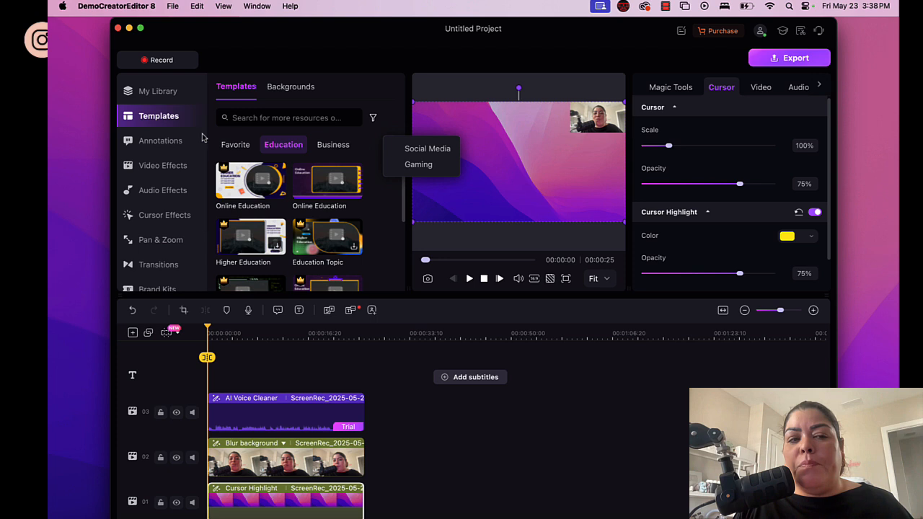
click(297, 95)
click(292, 88)
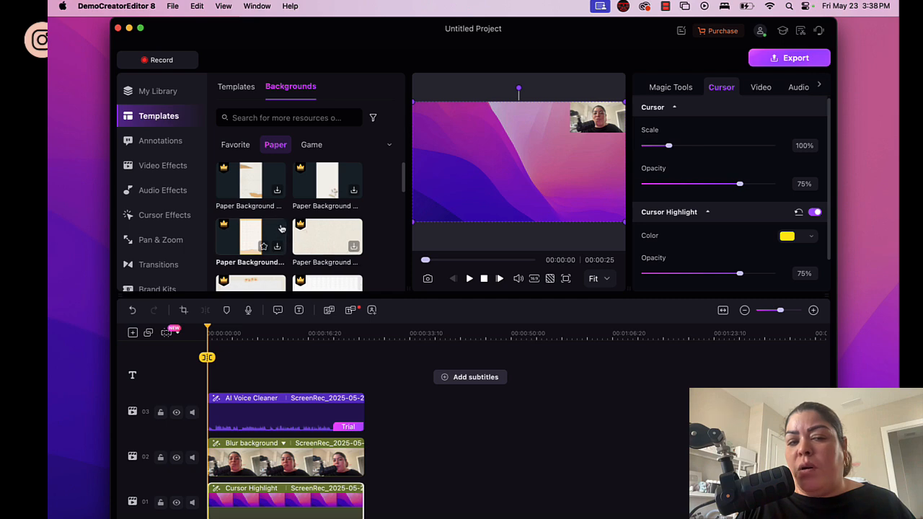
scroll(342, 241, down, 5)
scroll(342, 242, up, 10)
scroll(342, 242, down, 5)
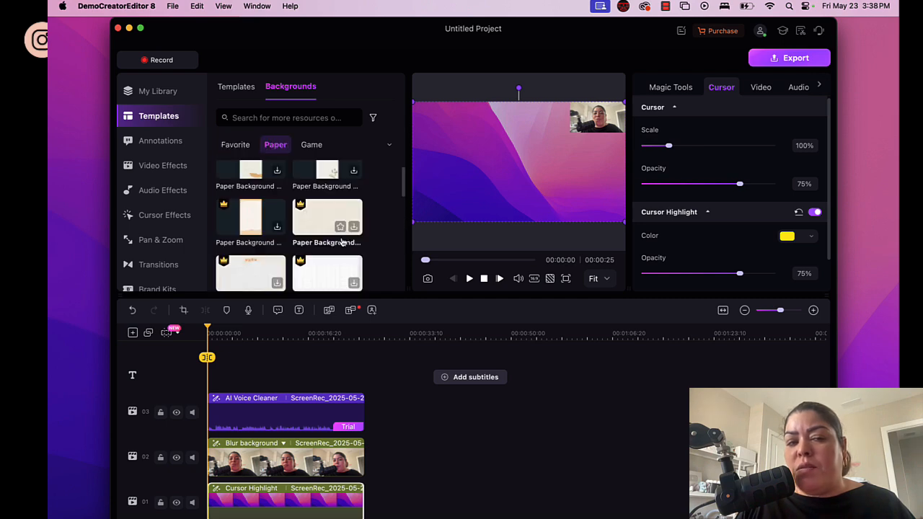
- Add the popular Arrow graphic to two tracks above the recording, aligning the start of the one on track 05 with the playhead
click(167, 142)
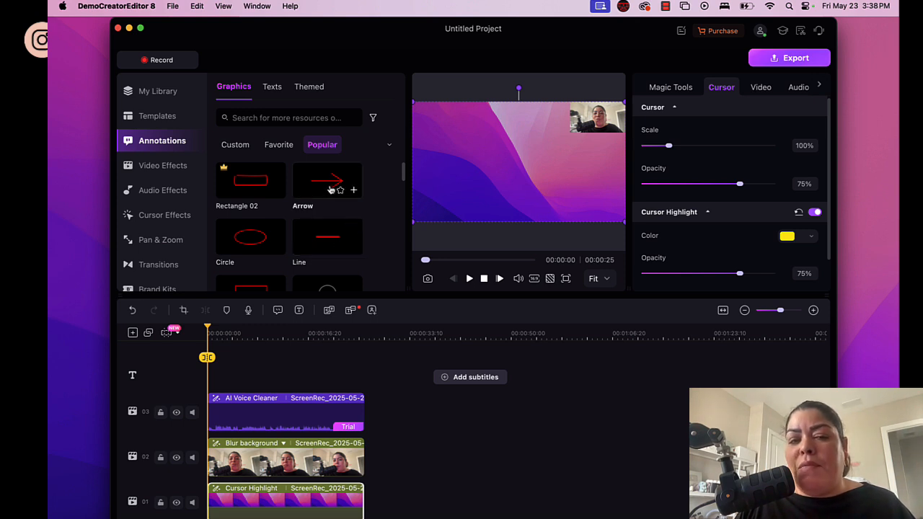
drag(332, 184, 232, 461)
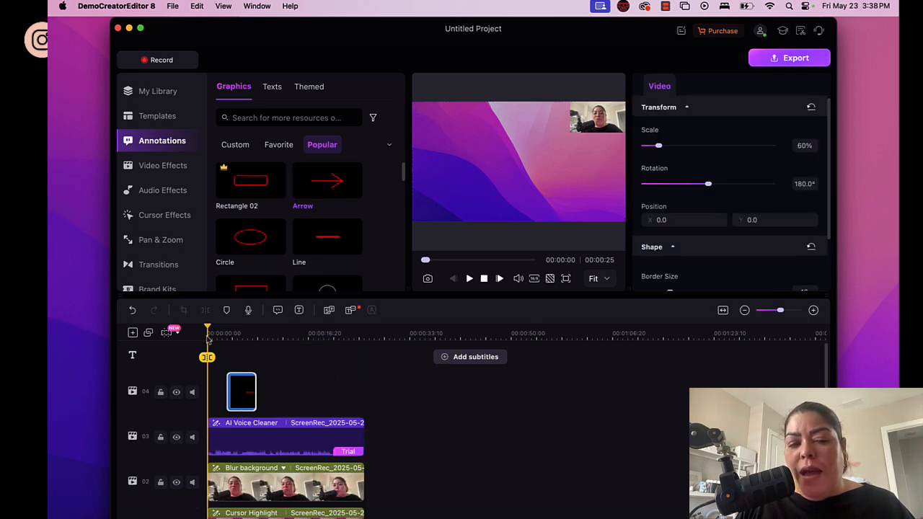
drag(208, 328, 218, 328)
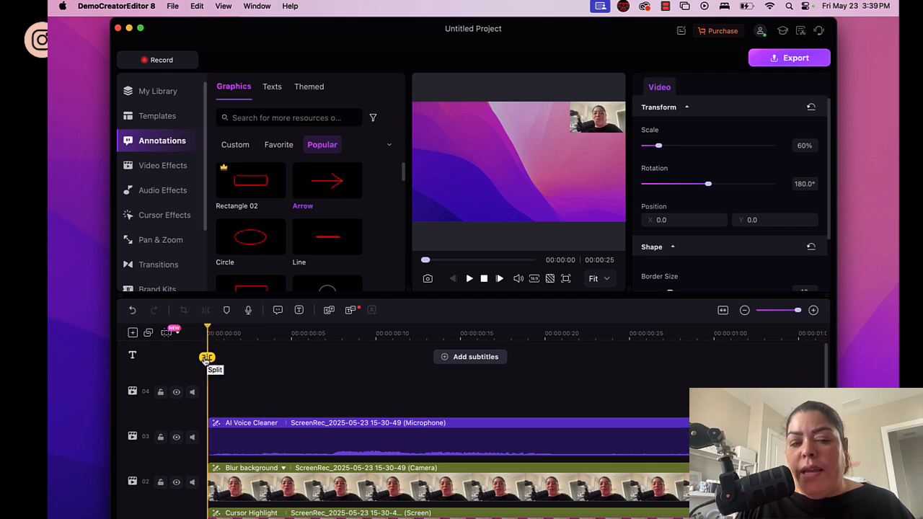
drag(208, 359, 315, 362)
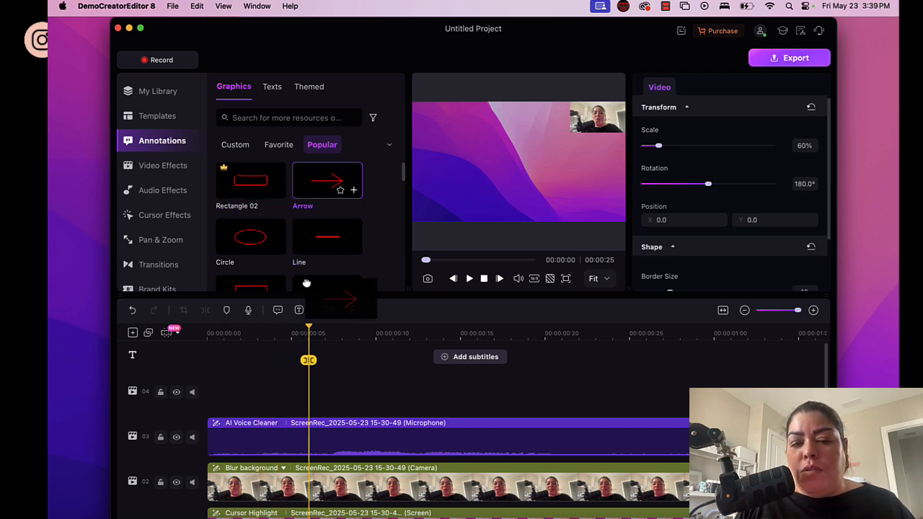
drag(336, 183, 315, 427)
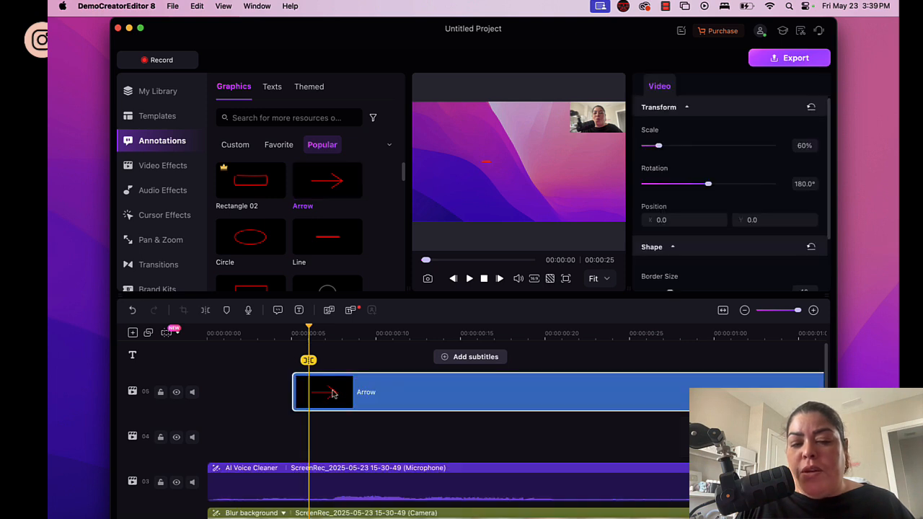
mouse_move(333, 393)
mouse_down()
mouse_move(377, 399)
mouse_move(342, 391)
mouse_up()
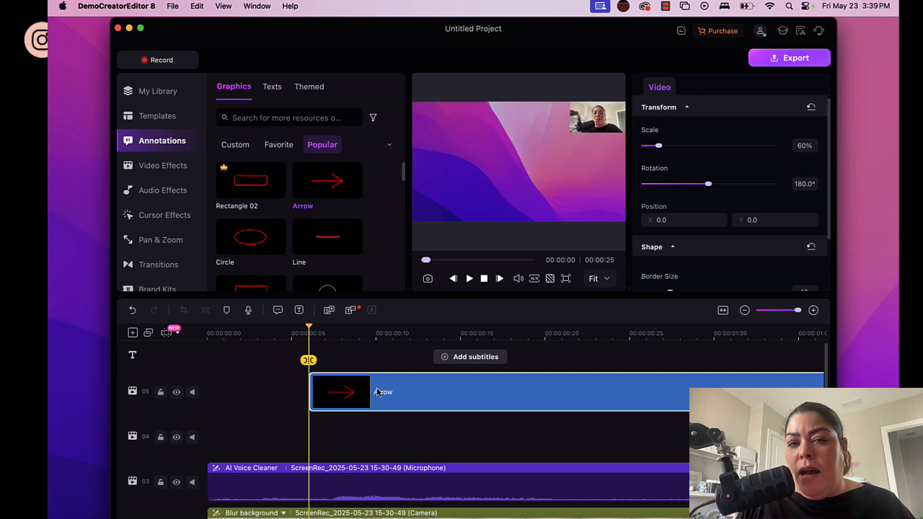
- Play back the arrow annotation briefly and delete the duplicate Arrow clip on track 04
click(469, 278)
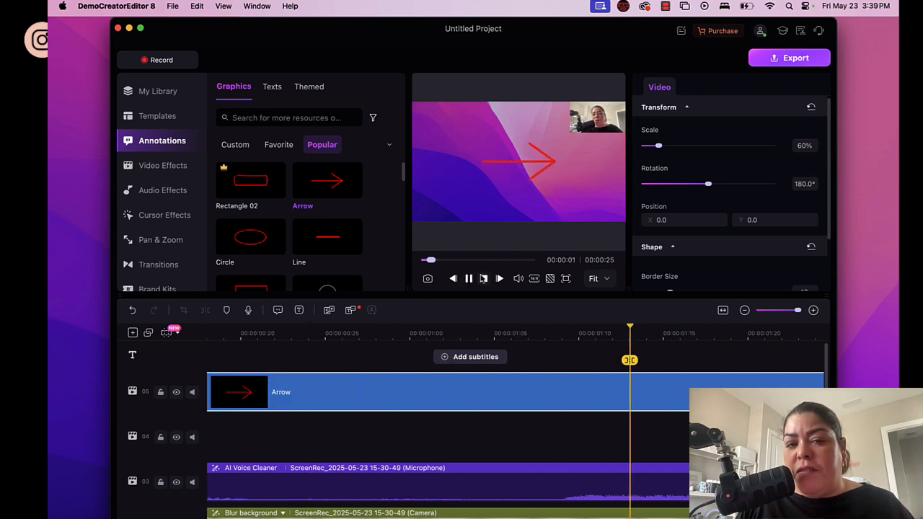
click(469, 279)
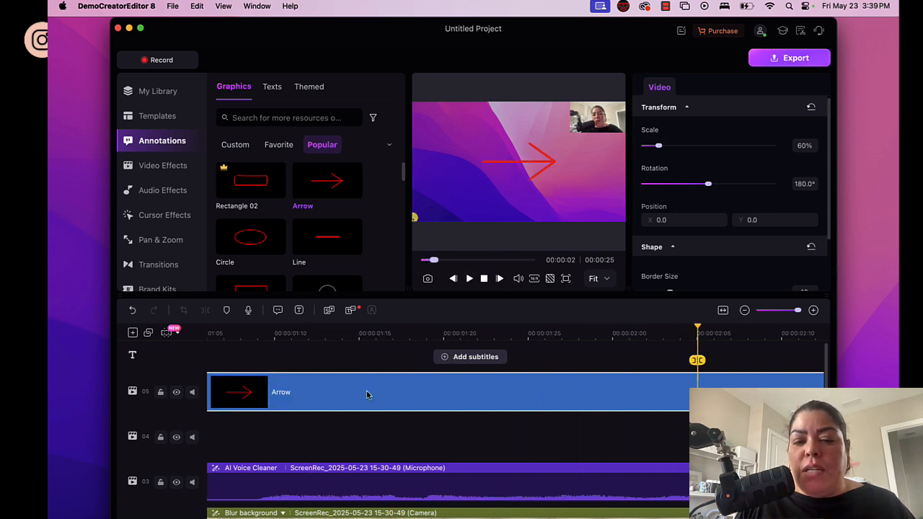
scroll(366, 394, down, 3)
scroll(366, 394, up, 2)
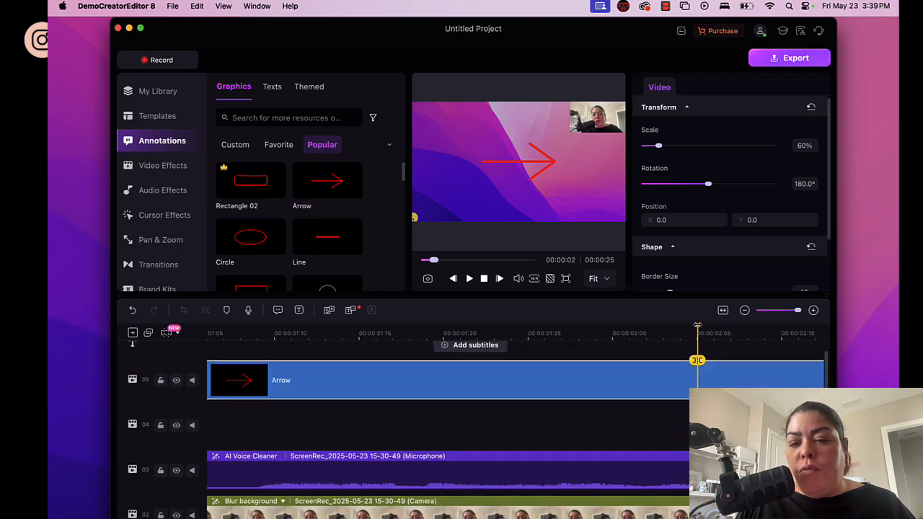
drag(690, 325, 317, 332)
click(464, 427)
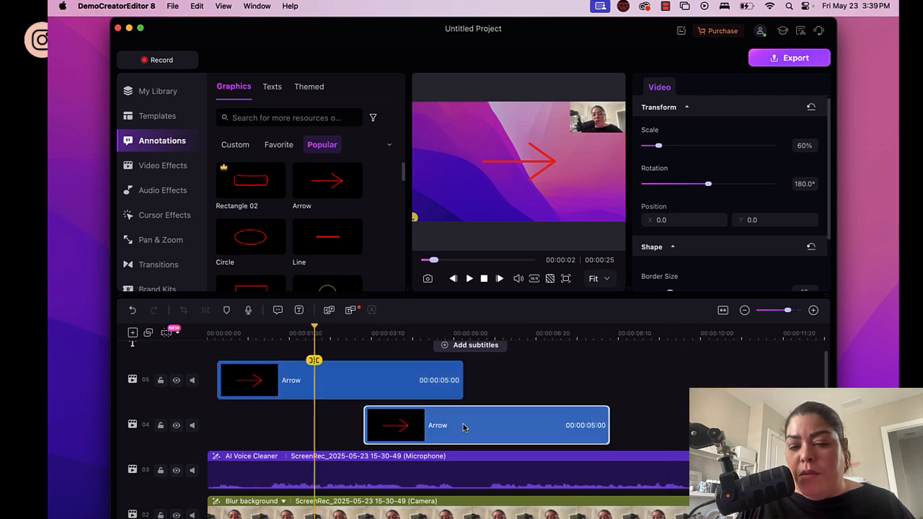
key(Delete)
- Trim both ends of the Arrow clip on track 05 so it starts at the playhead and ends just after 00:00:03:10
click(458, 382)
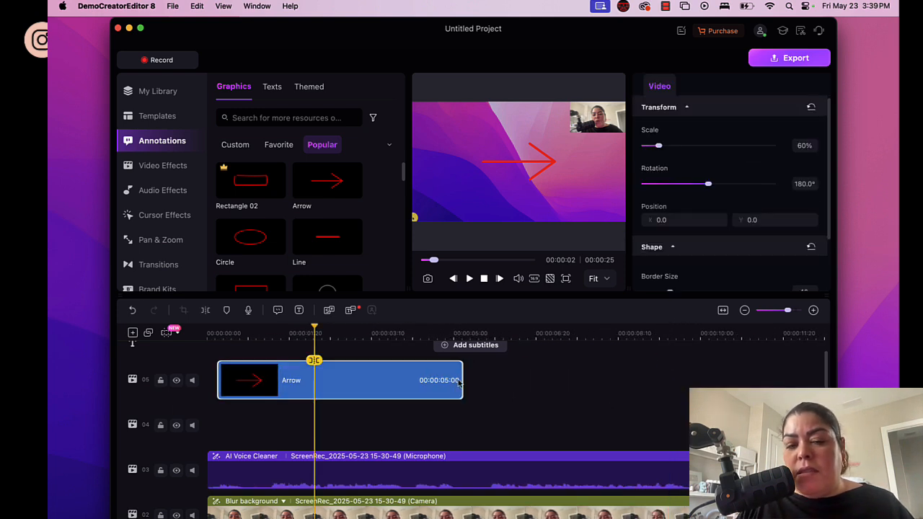
drag(461, 372, 380, 375)
drag(220, 376, 342, 384)
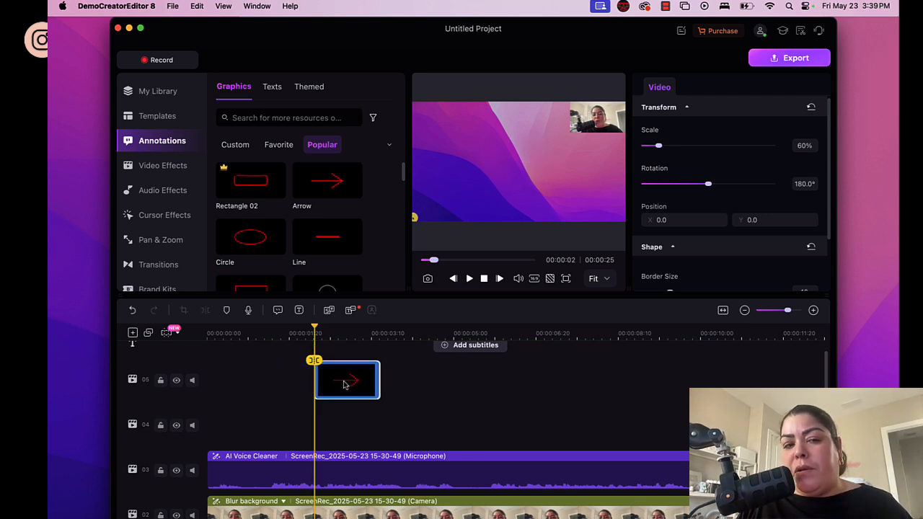
- Examine the Graphics, Texts and Themed annotations, the themed categories, and the available Video Effects
scroll(324, 202, down, 10)
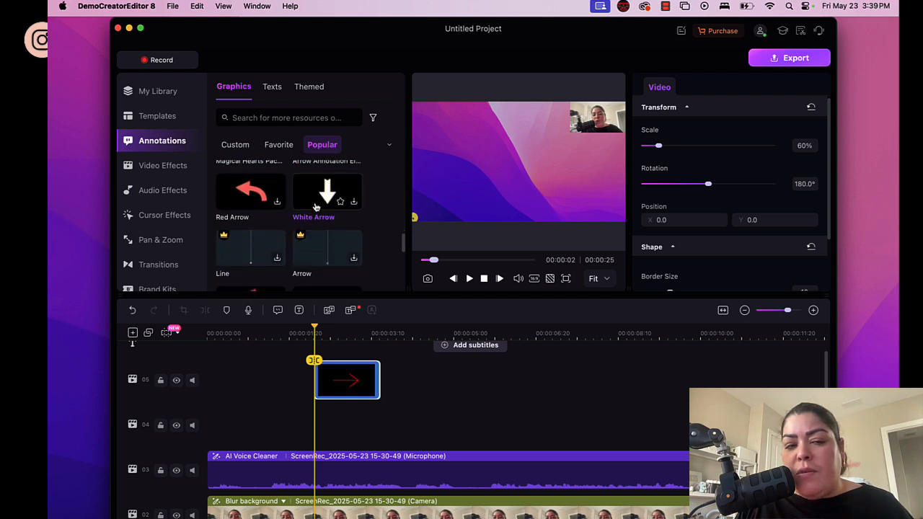
scroll(315, 207, down, 8)
scroll(316, 207, down, 5)
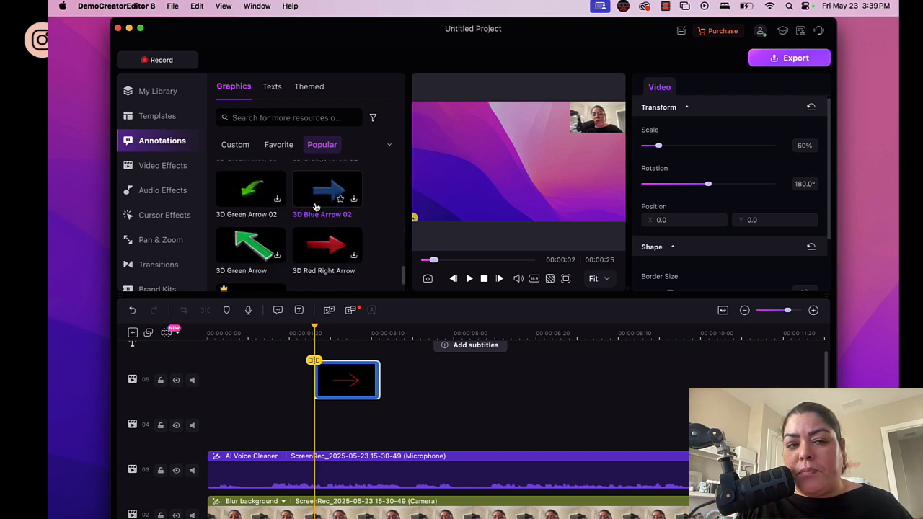
click(273, 87)
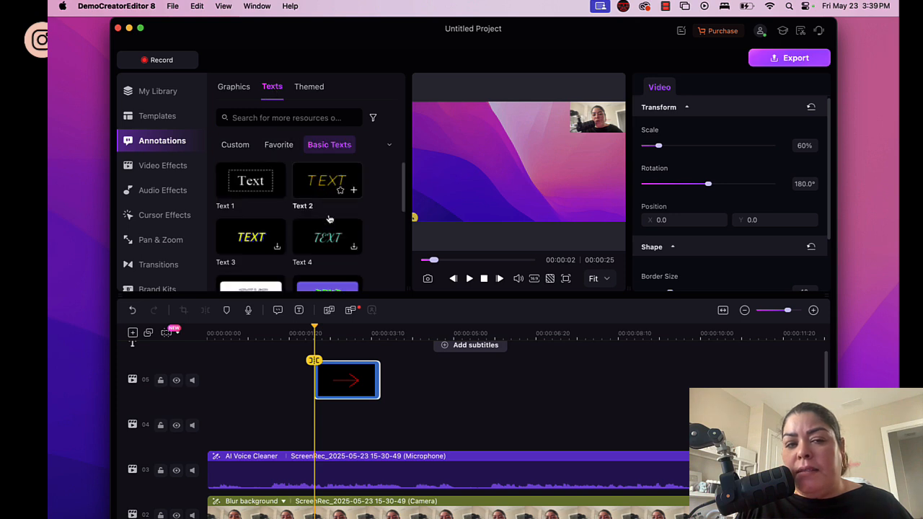
scroll(329, 218, down, 5)
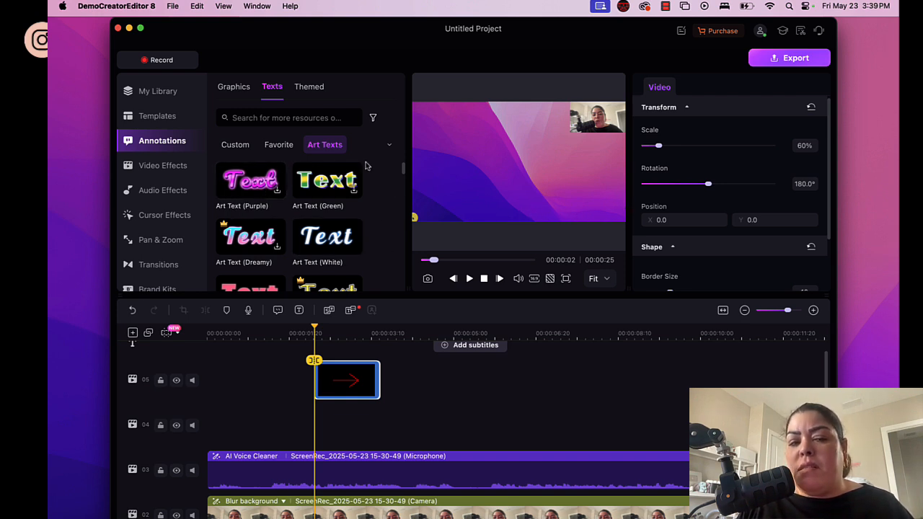
scroll(261, 173, up, 5)
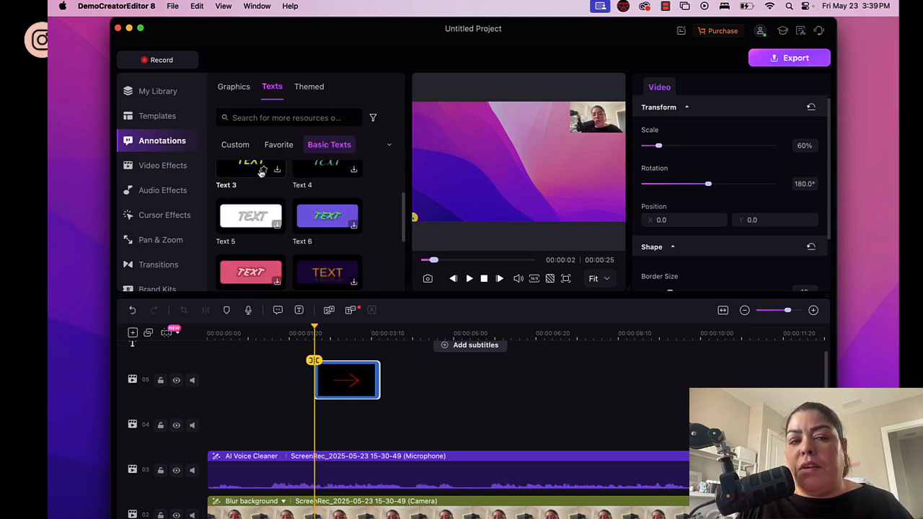
click(313, 89)
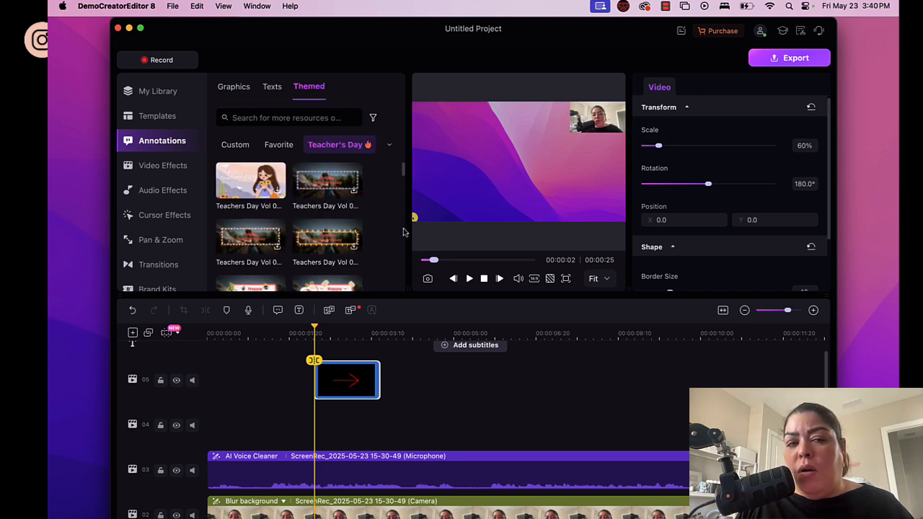
scroll(403, 231, down, 3)
click(390, 146)
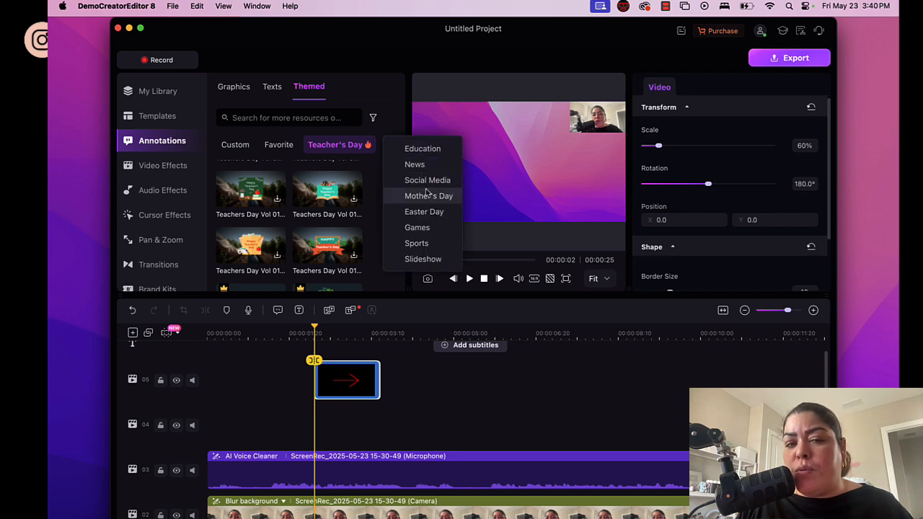
click(393, 83)
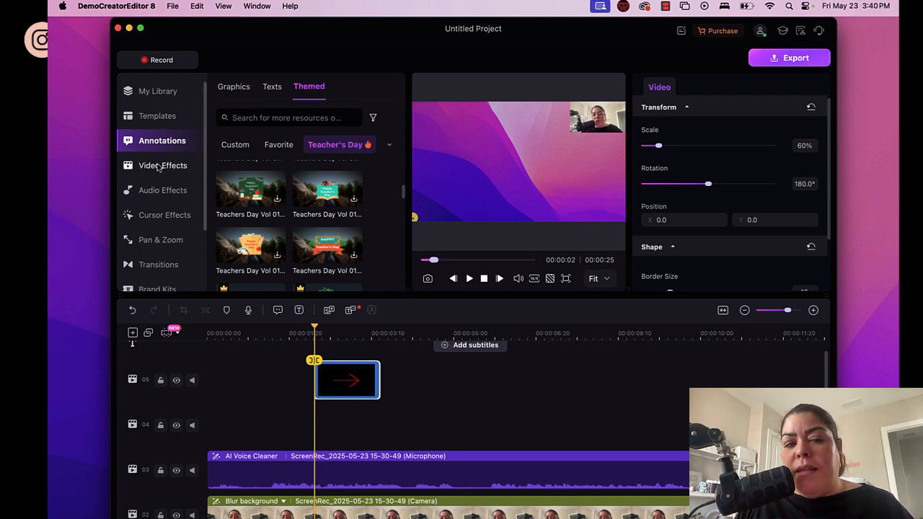
click(159, 167)
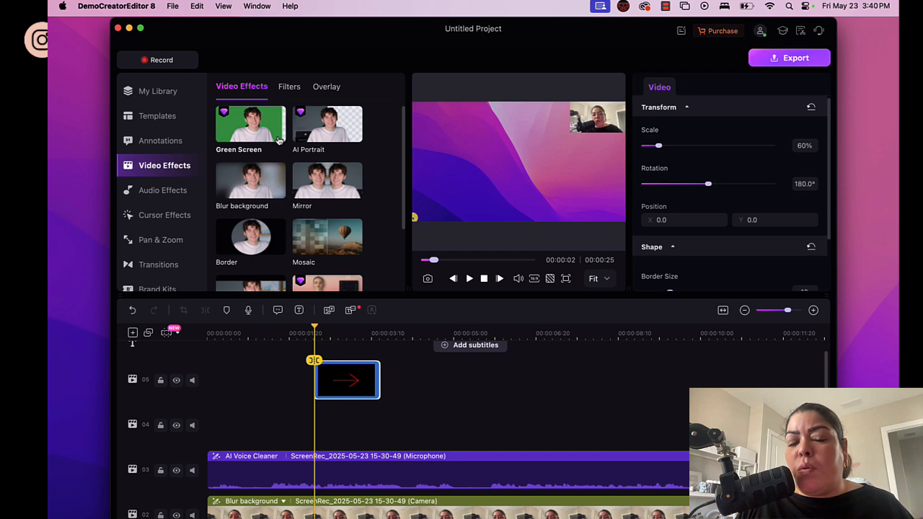
scroll(251, 170, down, 3)
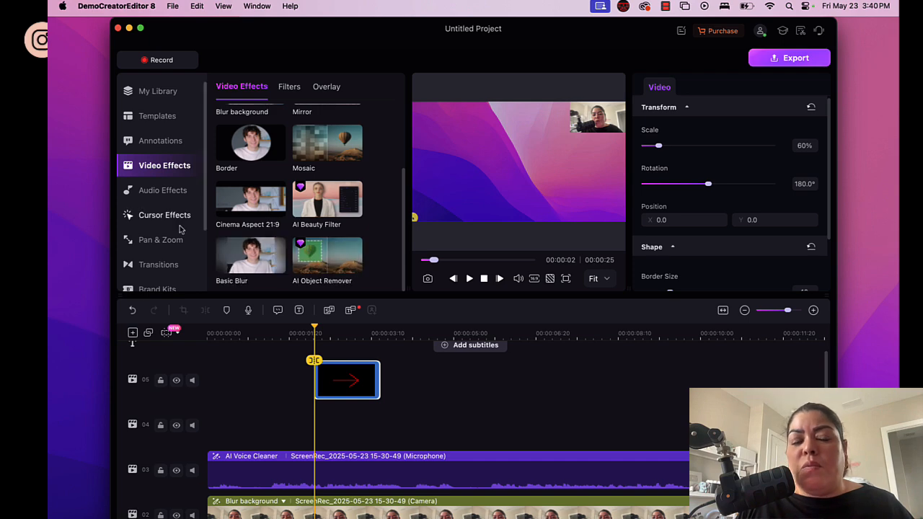
- Try adding the AI Voice Cleaner audio effect to the microphone clip and the Click Sound cursor effect to the timeline
click(163, 189)
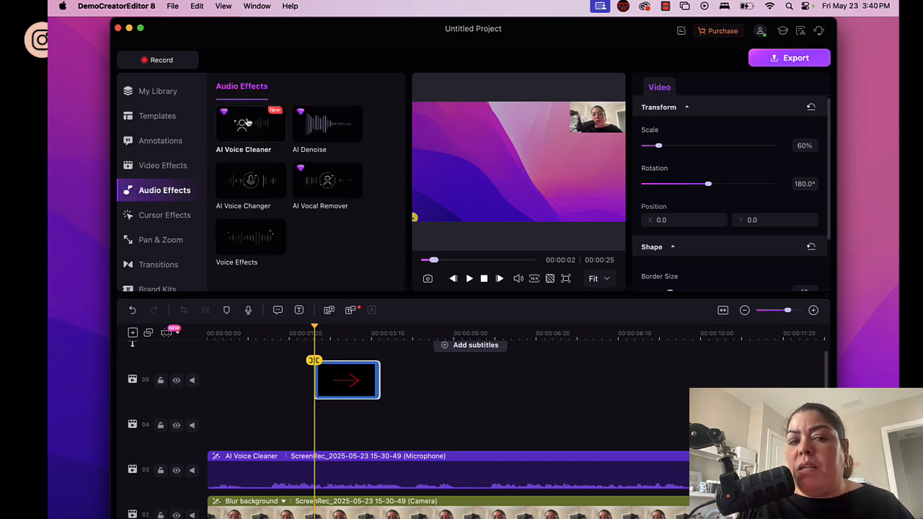
drag(253, 123, 328, 468)
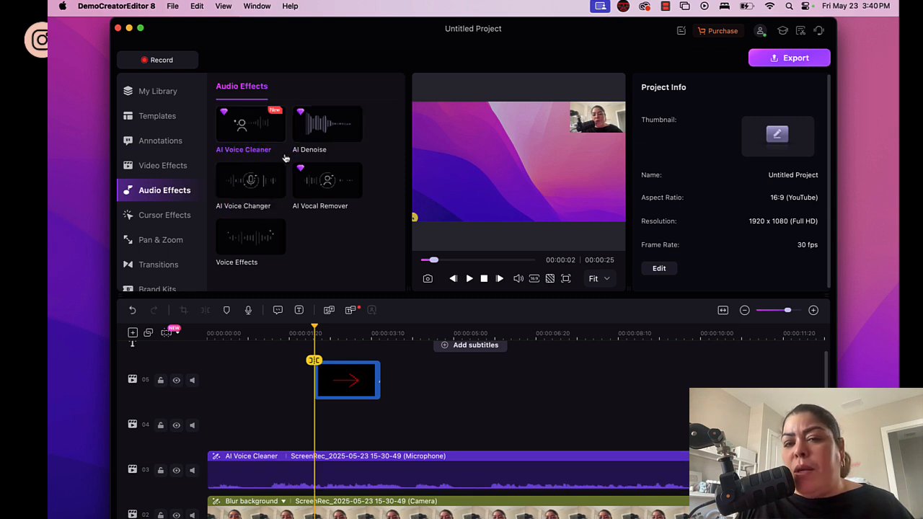
click(163, 220)
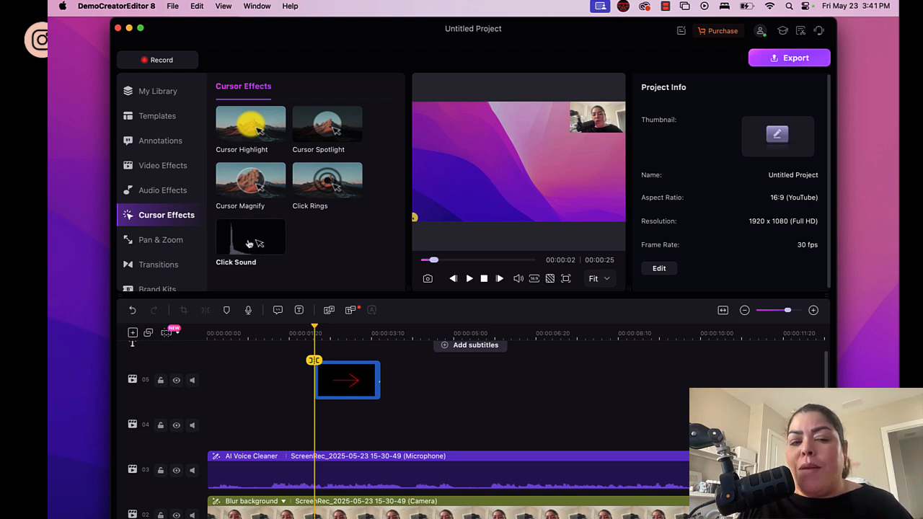
drag(249, 243, 429, 427)
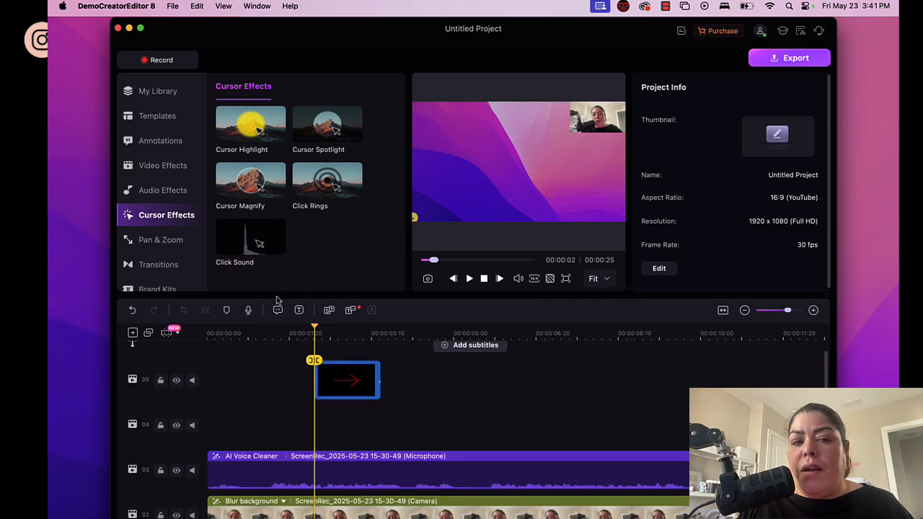
- Examine the available Pan & Zoom effects and the Popular category of Basic transitions
click(161, 240)
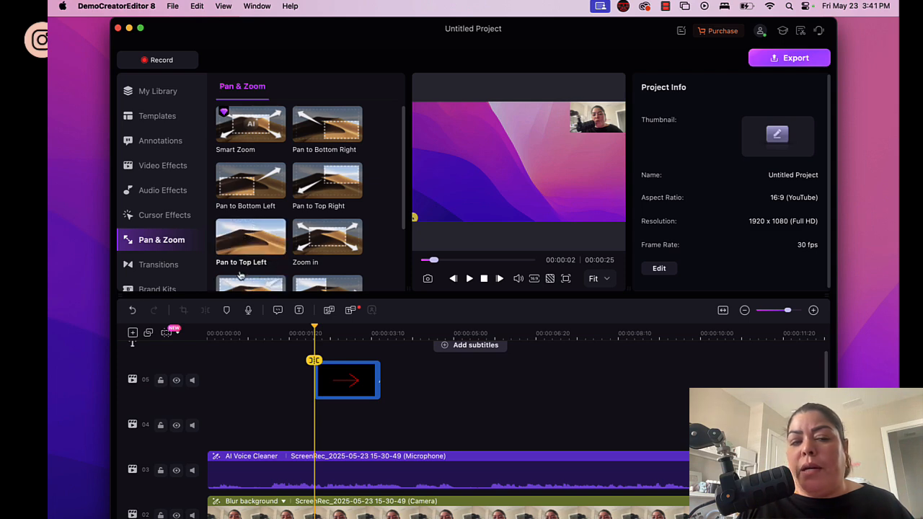
scroll(324, 238, down, 3)
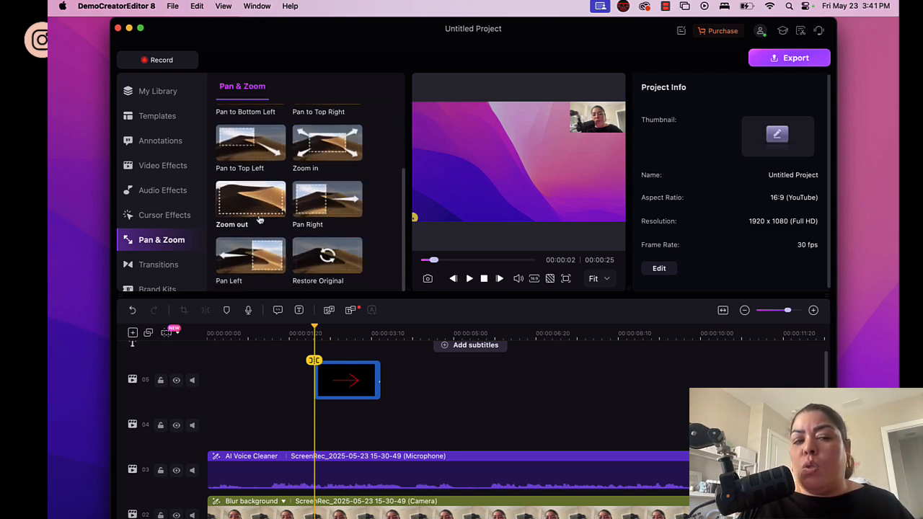
scroll(260, 216, up, 3)
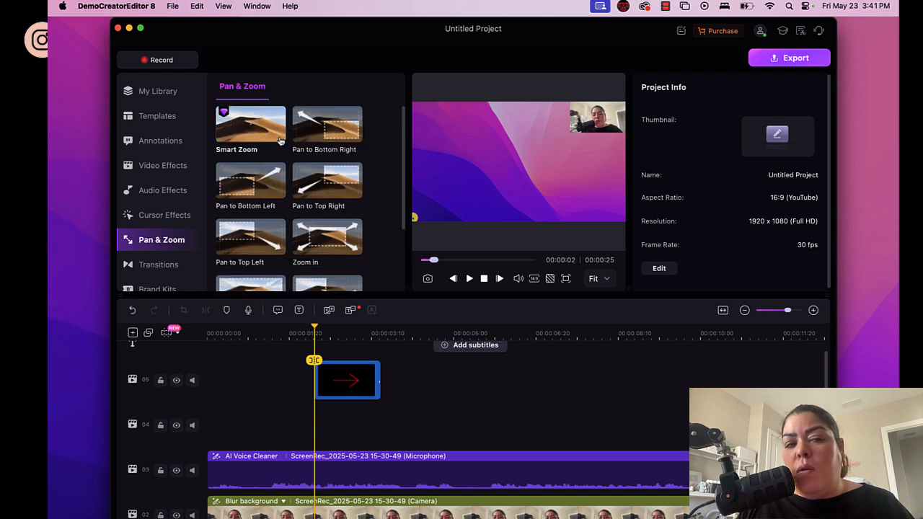
scroll(270, 283, down, 3)
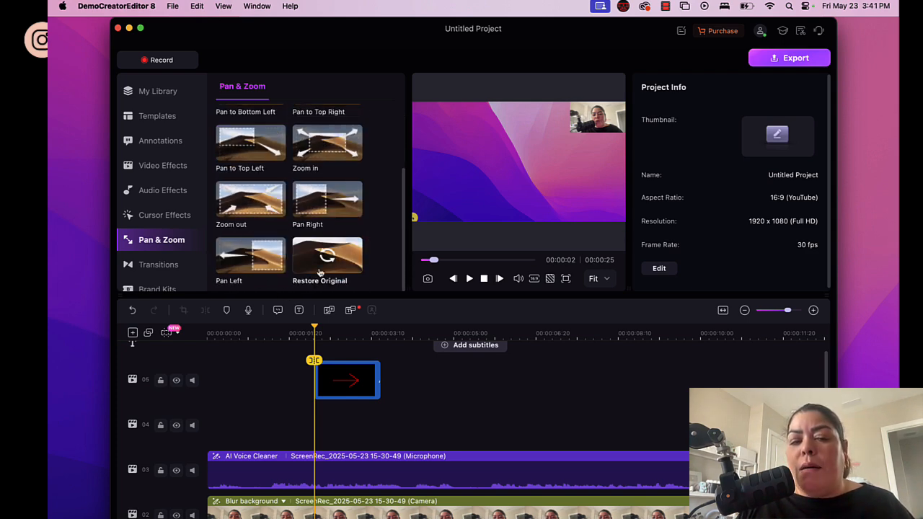
click(159, 265)
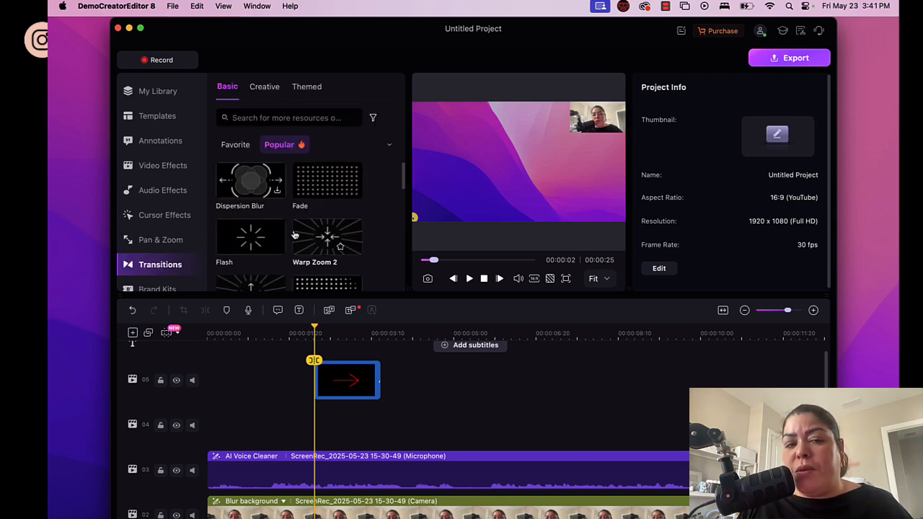
scroll(384, 214, down, 5)
scroll(384, 214, up, 2)
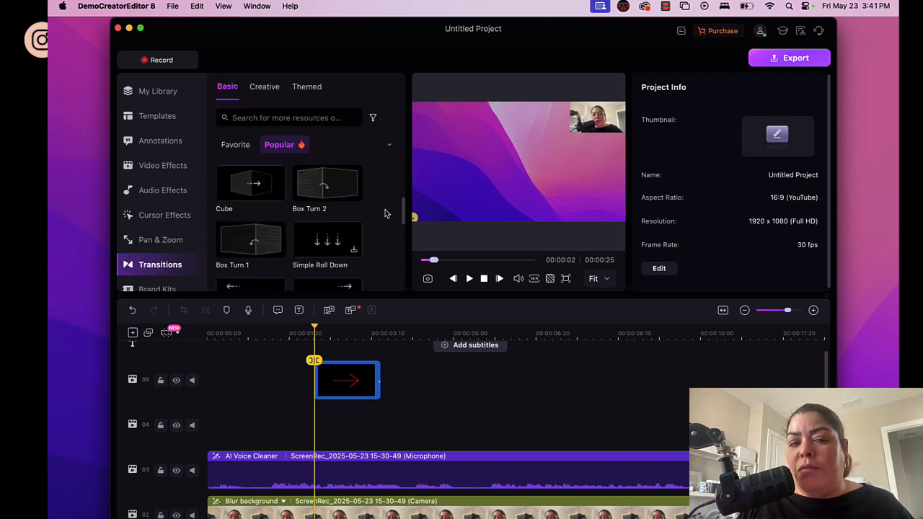
- Split the Camera clip on track 02 at the playhead
scroll(430, 367, down, 2)
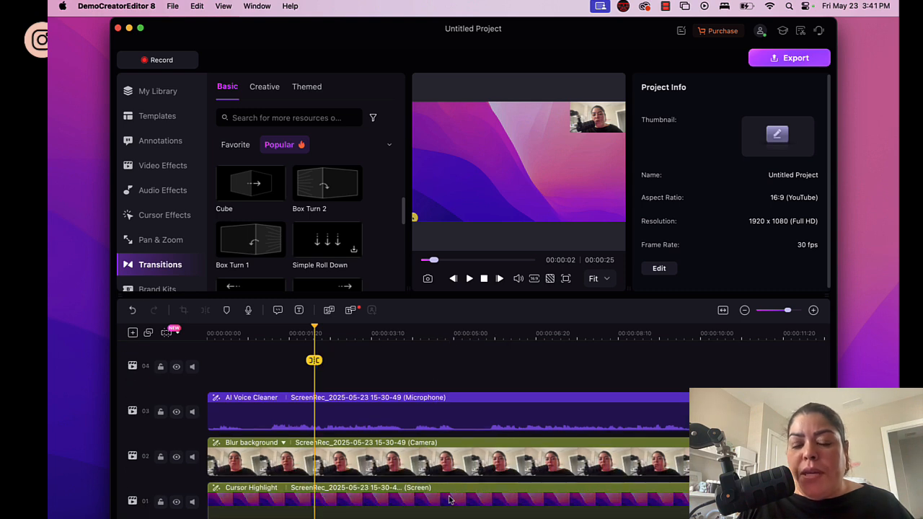
click(445, 463)
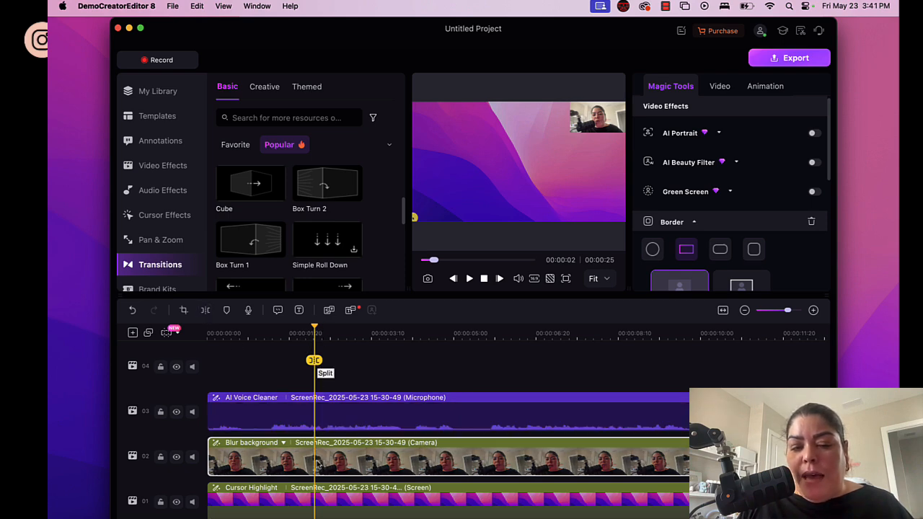
click(206, 311)
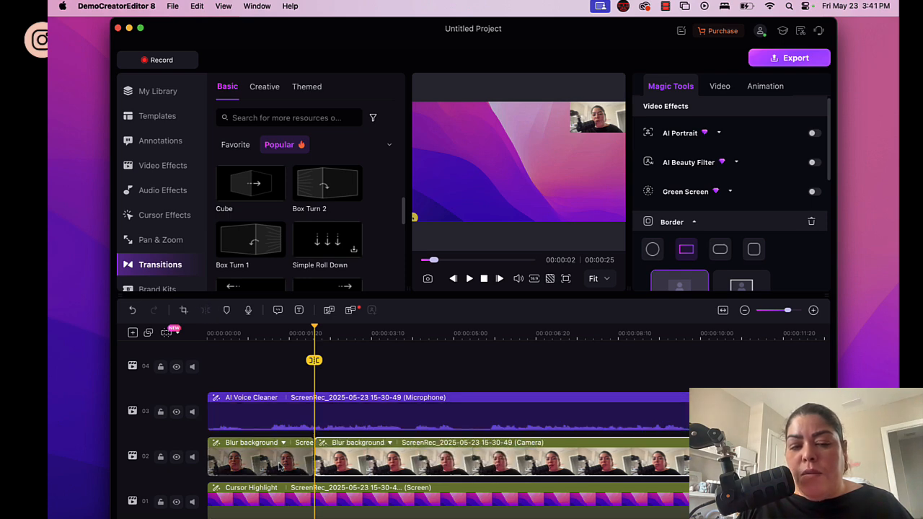
- Try a Box Turn 1 transition at the cut in the Camera clip and scrub back to preview it
click(369, 467)
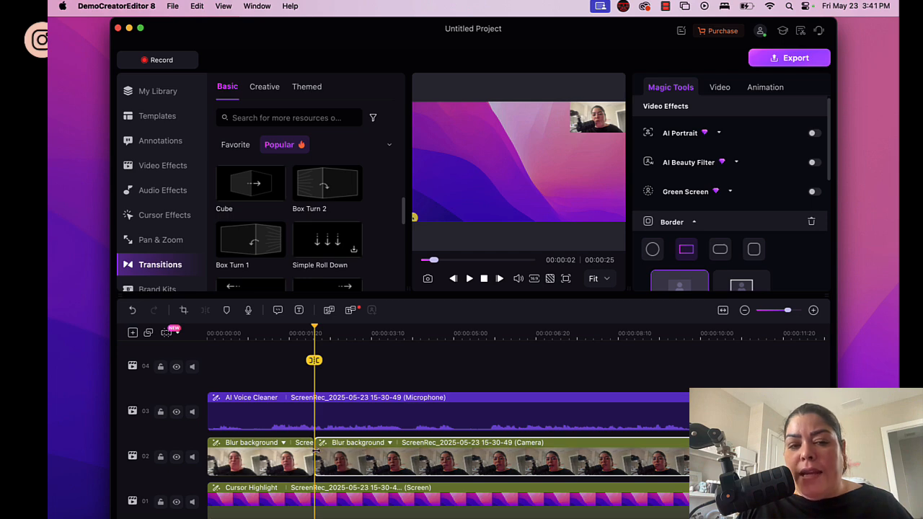
mouse_move(256, 246)
mouse_down()
mouse_move(320, 365)
mouse_move(311, 460)
mouse_up()
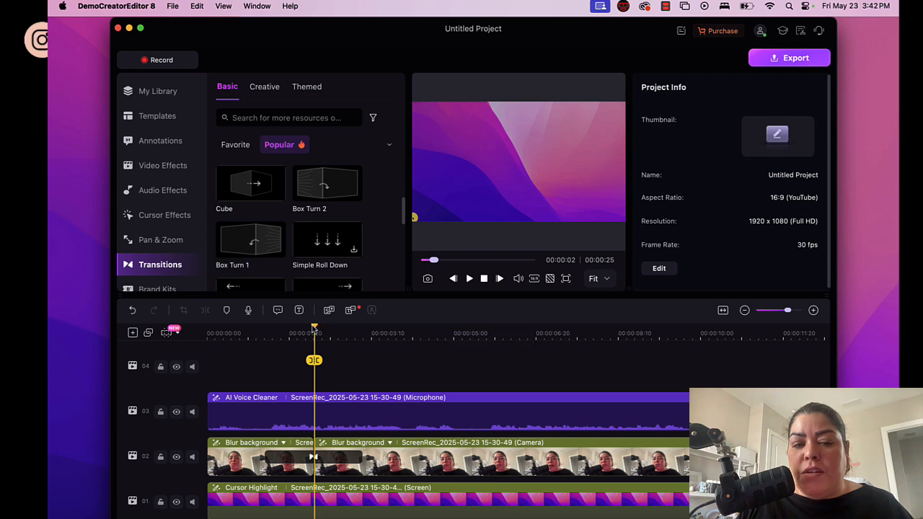
mouse_move(314, 328)
mouse_down()
mouse_move(360, 328)
mouse_move(286, 329)
mouse_move(324, 328)
mouse_move(296, 329)
mouse_up()
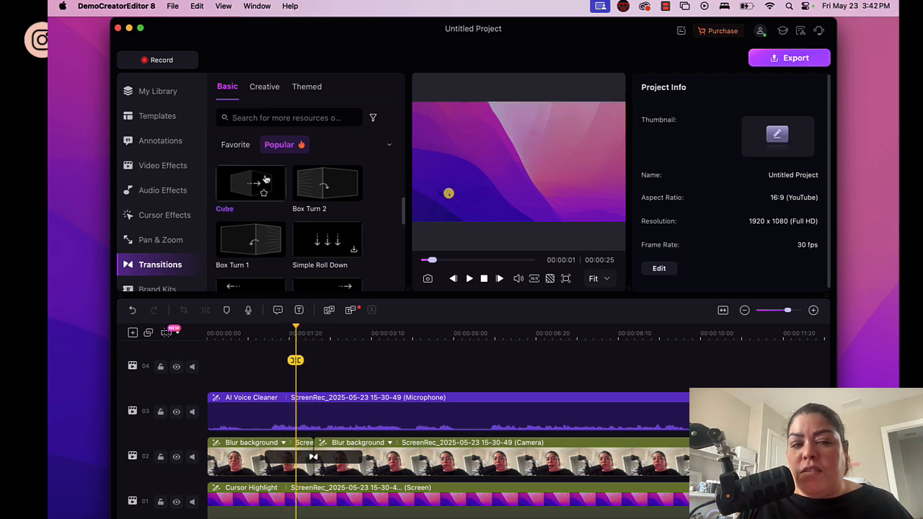
scroll(258, 216, down, 5)
scroll(303, 249, down, 8)
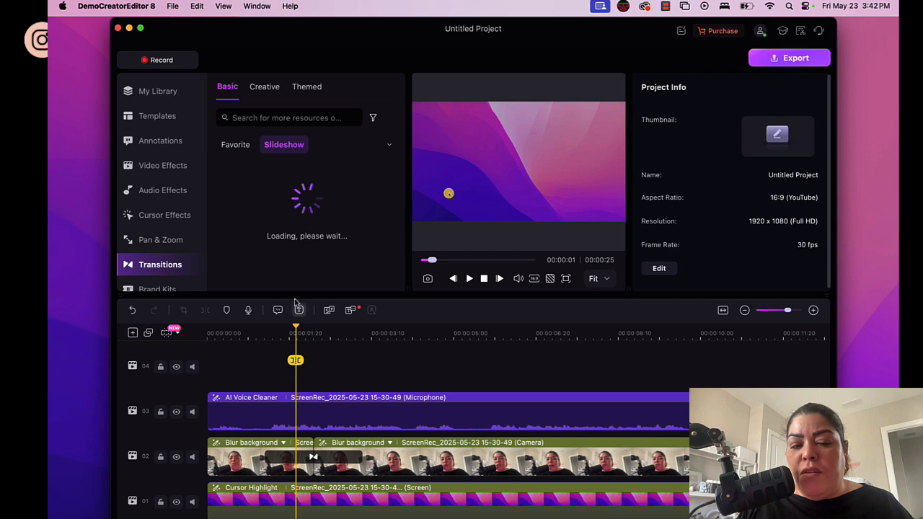
- Split the second part of the Camera clip on track 02 just after 00:00:03:10
drag(295, 330, 396, 330)
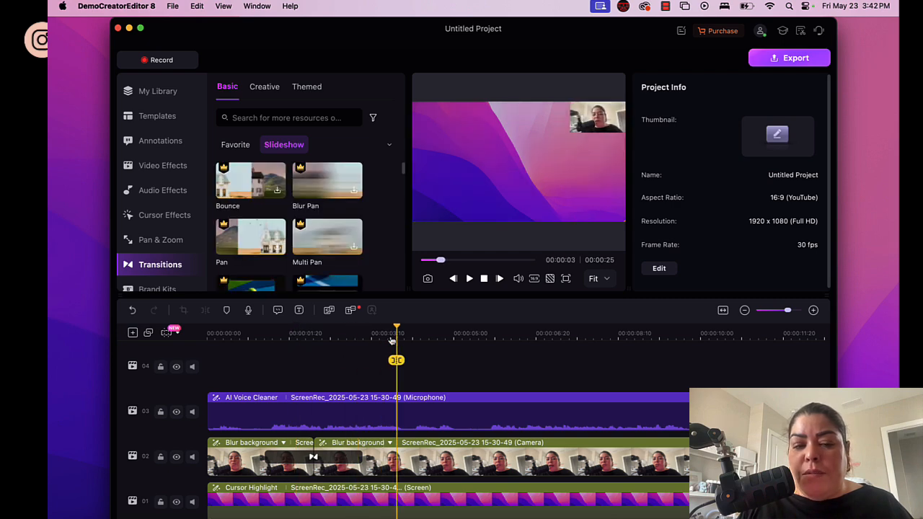
scroll(318, 195, up, 10)
scroll(318, 195, down, 6)
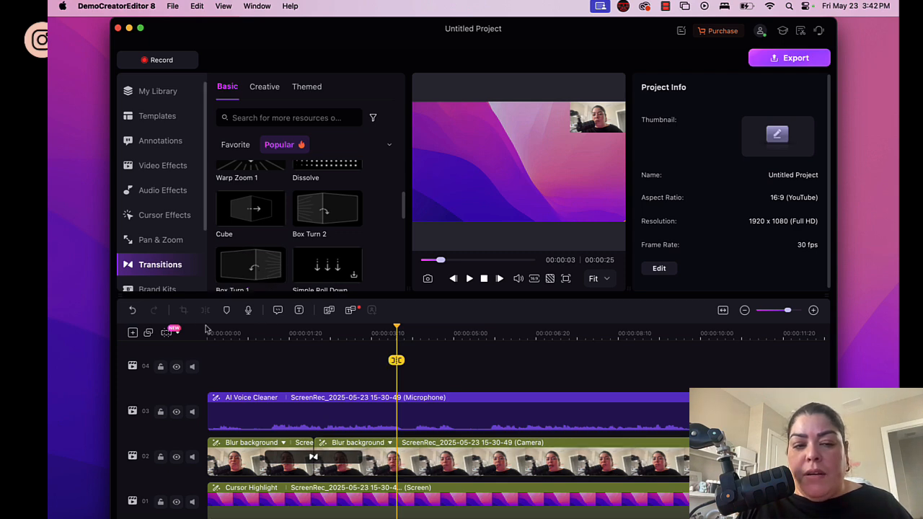
click(371, 465)
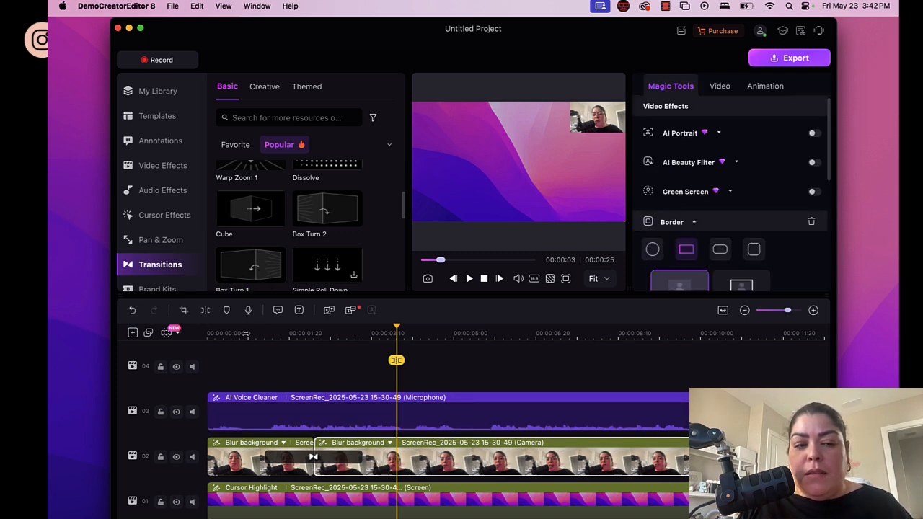
click(204, 312)
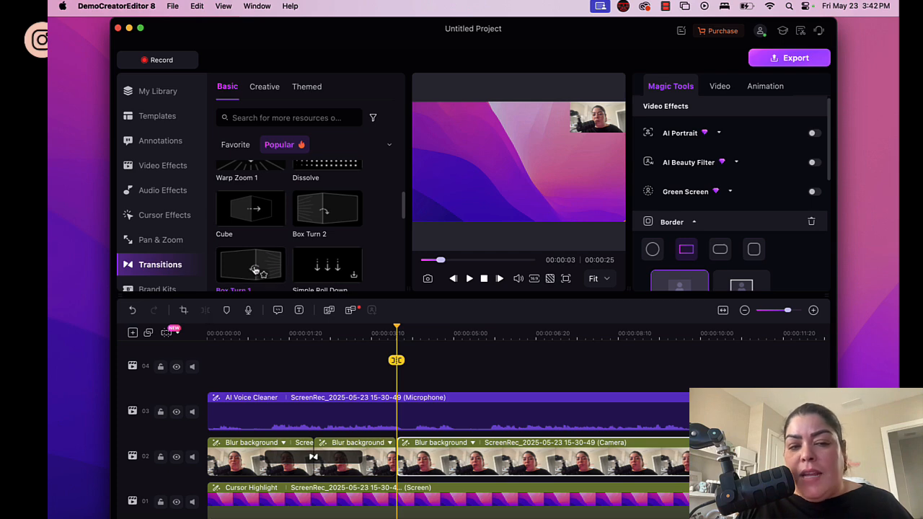
- Delete the transition at the first cut, add a Cube transition at the second cut of the Camera clip, and scrub through it
drag(252, 213, 396, 459)
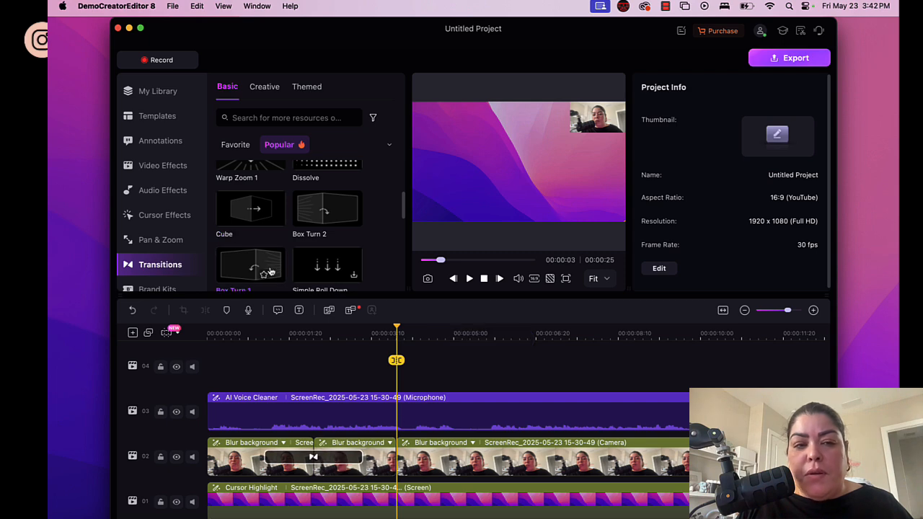
drag(261, 216, 401, 460)
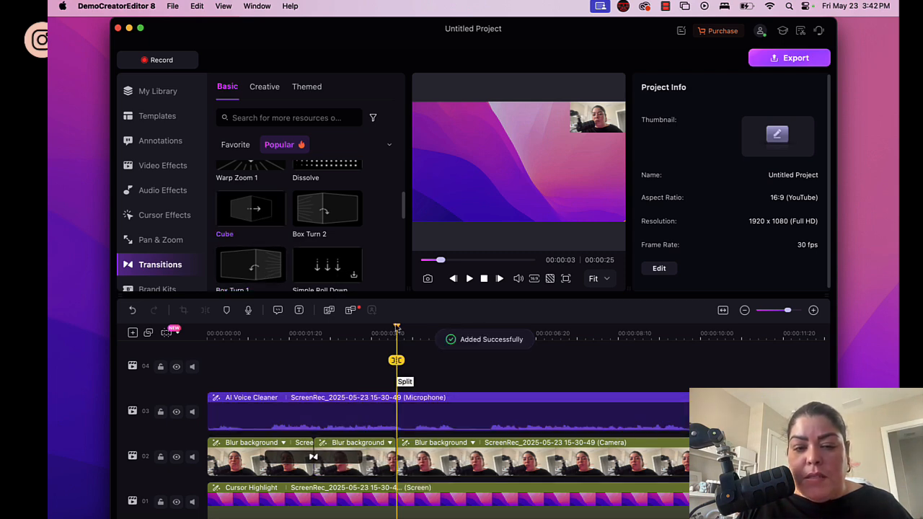
mouse_move(397, 329)
mouse_down()
mouse_move(386, 328)
mouse_move(413, 331)
mouse_move(388, 329)
mouse_up()
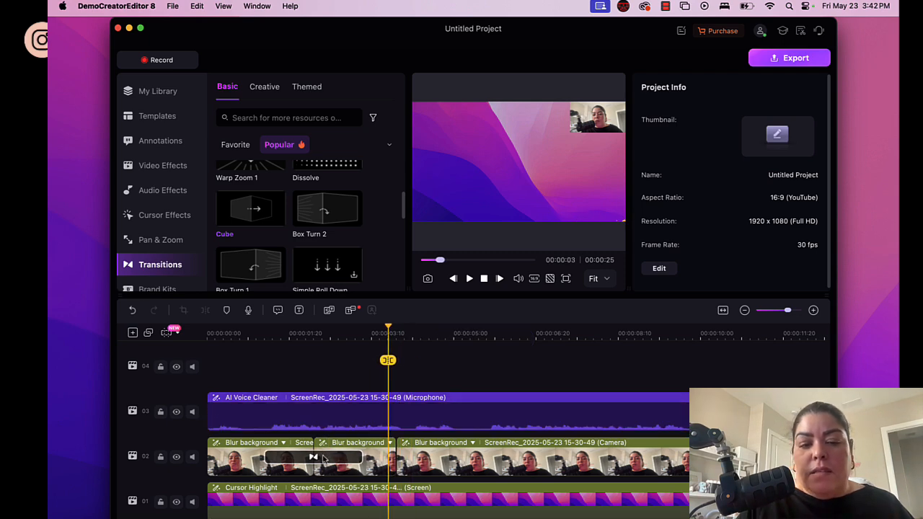
key(Delete)
drag(250, 208, 395, 446)
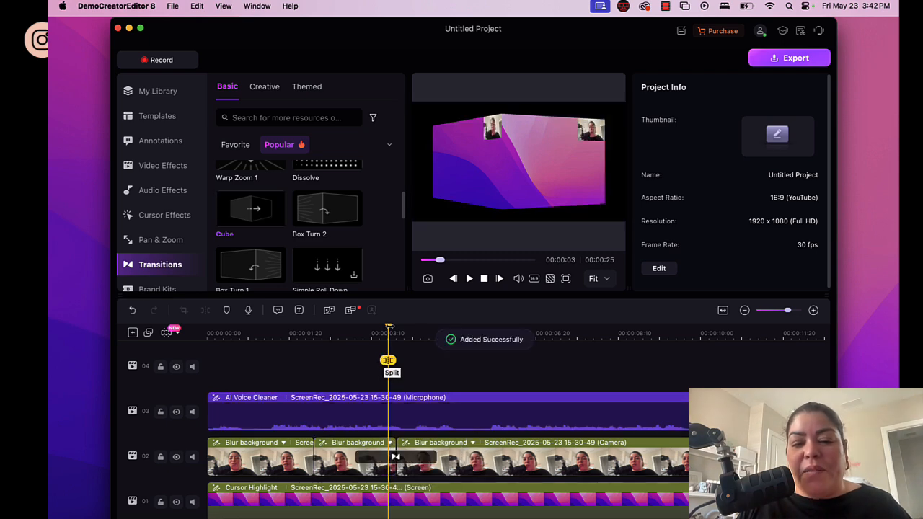
drag(388, 326, 450, 330)
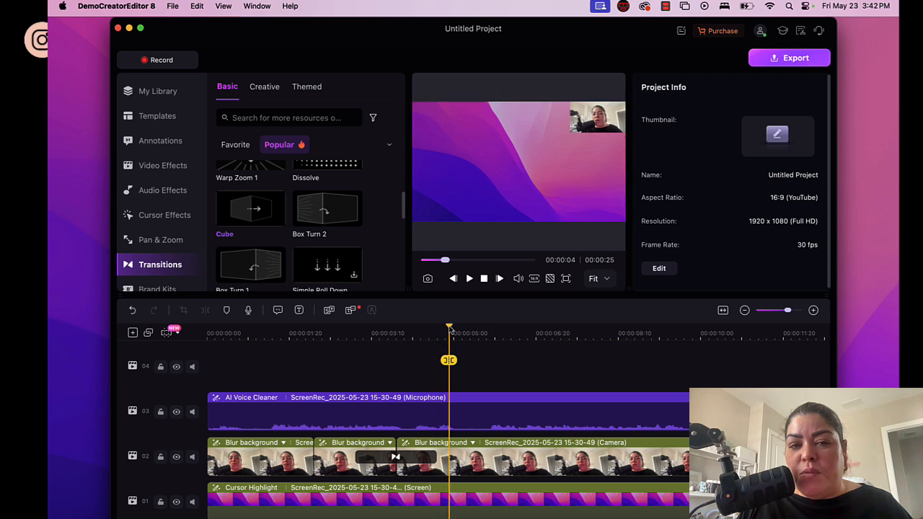
- Examine the 3D, Creative and Themed transitions and list the further themed categories
scroll(331, 216, down, 5)
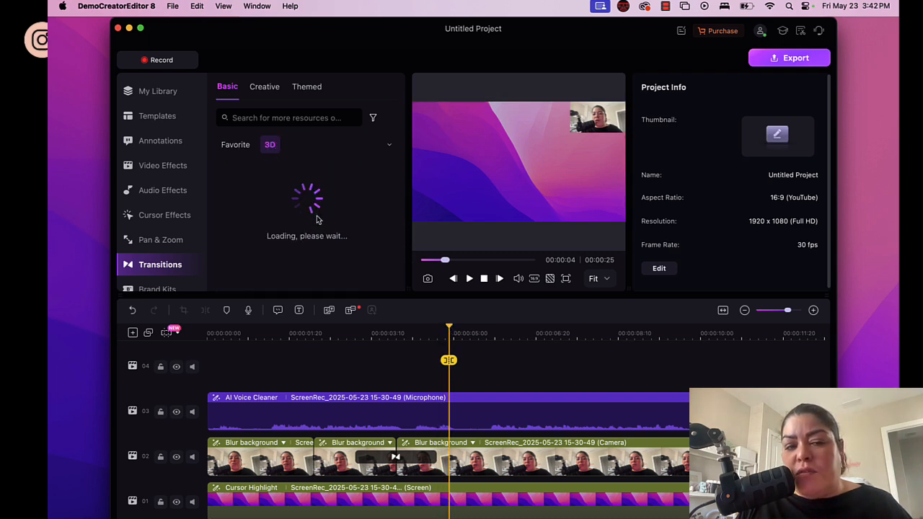
click(265, 86)
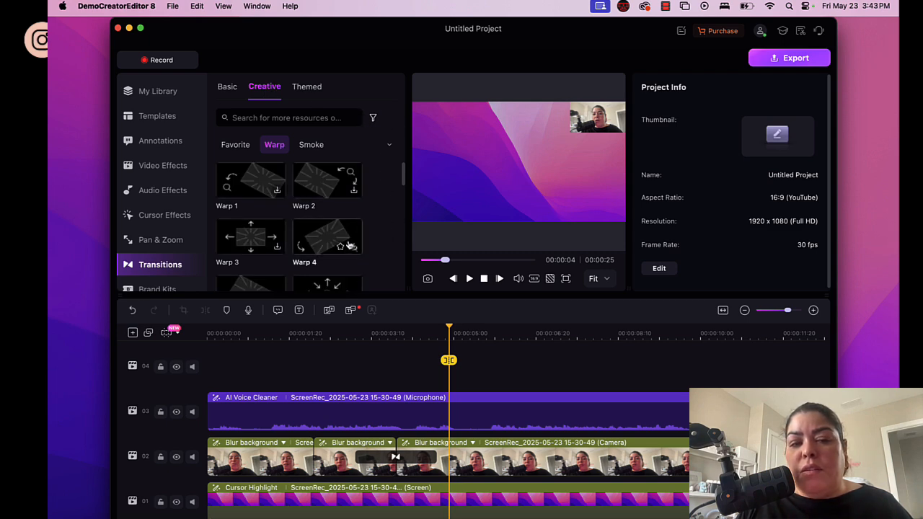
scroll(350, 245, down, 5)
scroll(339, 252, down, 5)
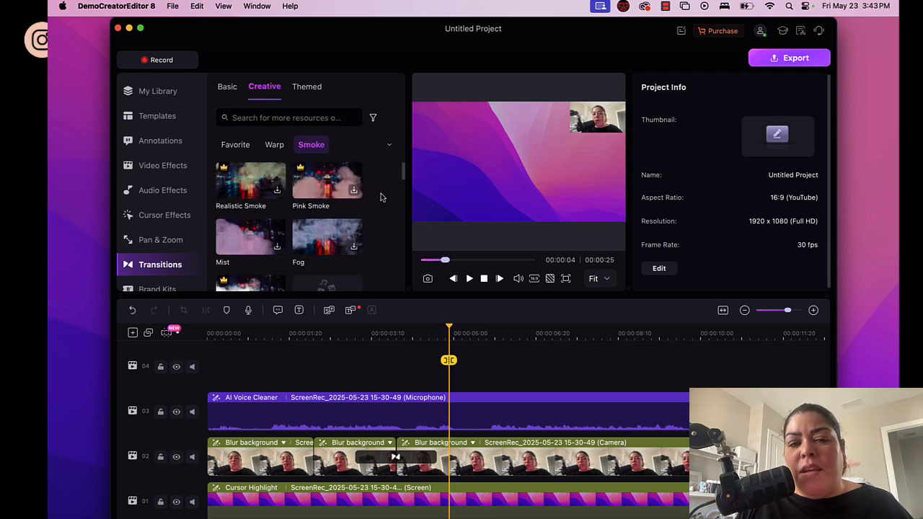
click(306, 88)
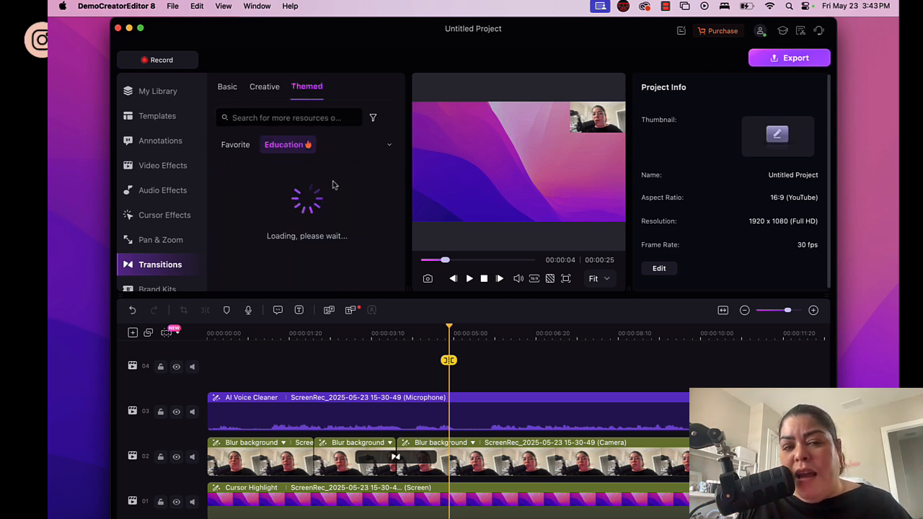
click(390, 144)
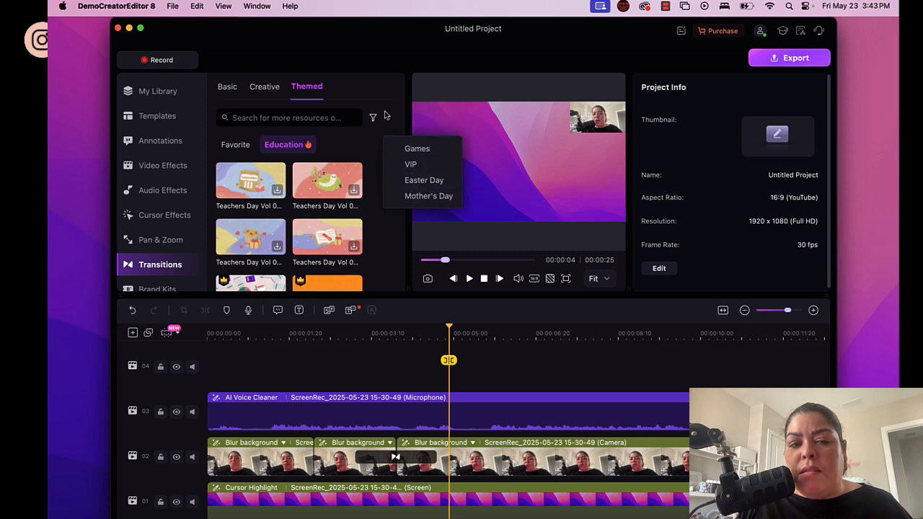
- Examine the Brand Kits resources: the Education and Festival openers, the end credits, and the brands
scroll(173, 216, down, 4)
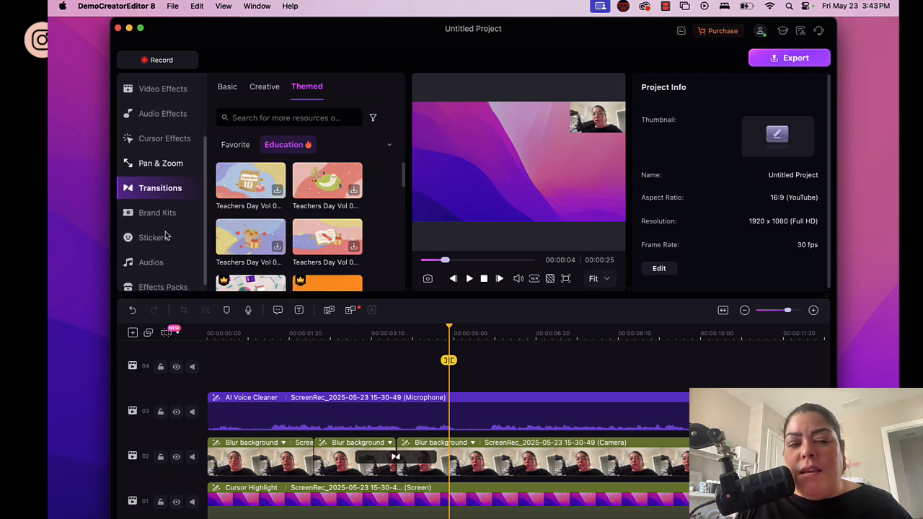
click(162, 204)
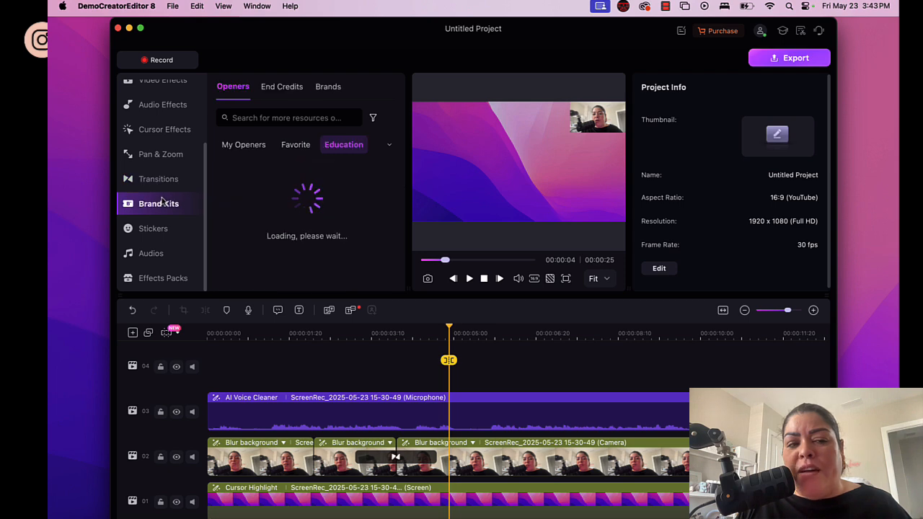
scroll(238, 193, down, 5)
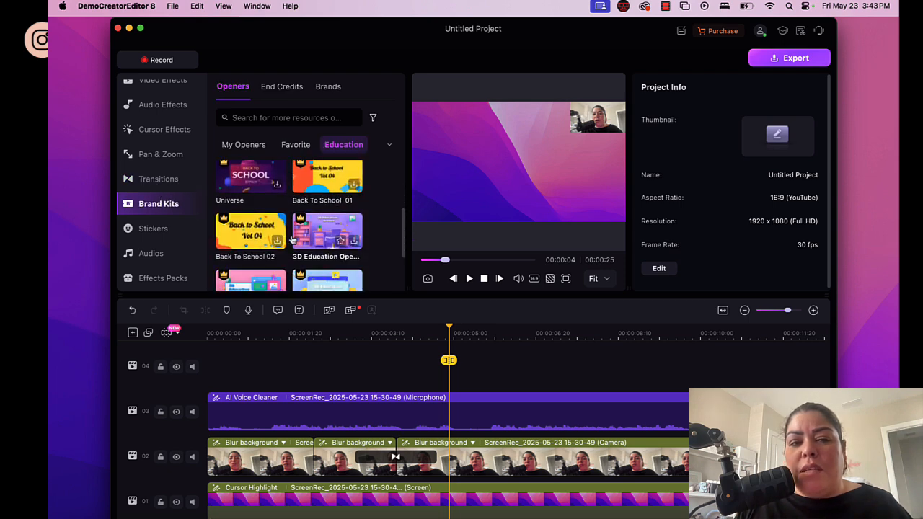
scroll(253, 207, down, 3)
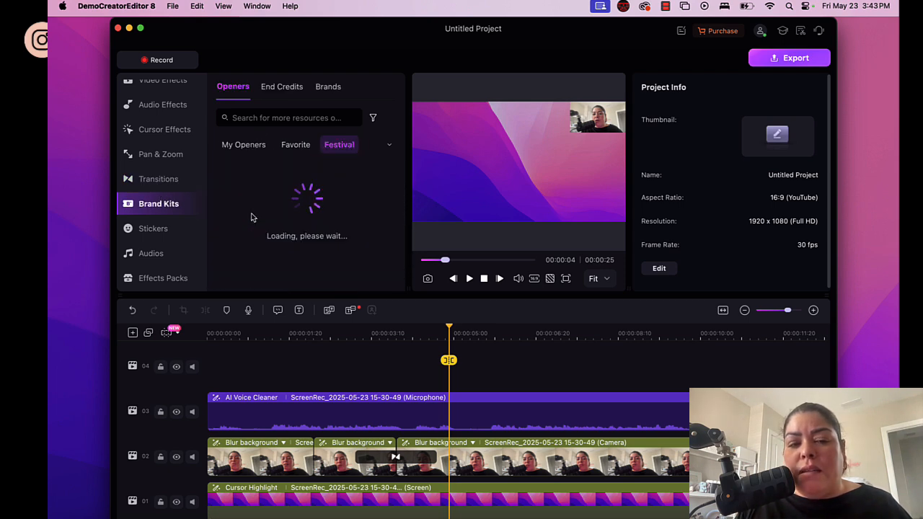
scroll(250, 259, down, 3)
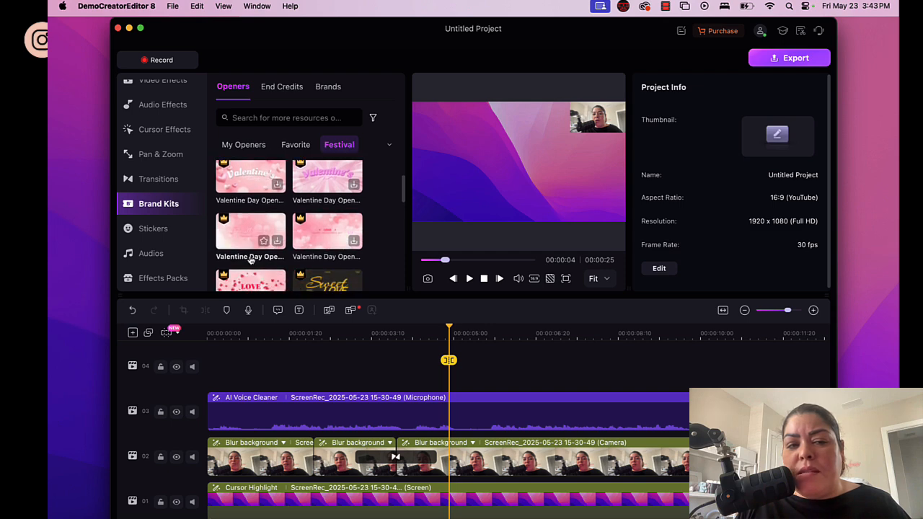
click(282, 88)
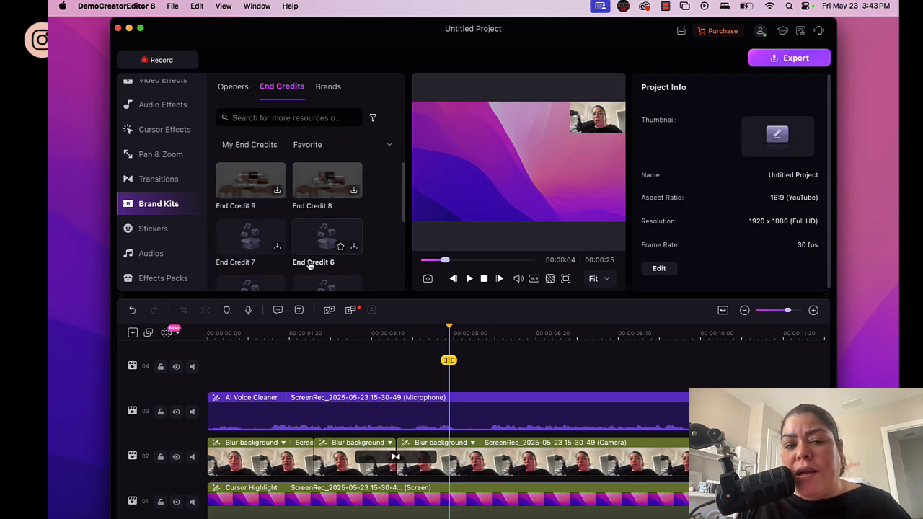
scroll(341, 250, down, 3)
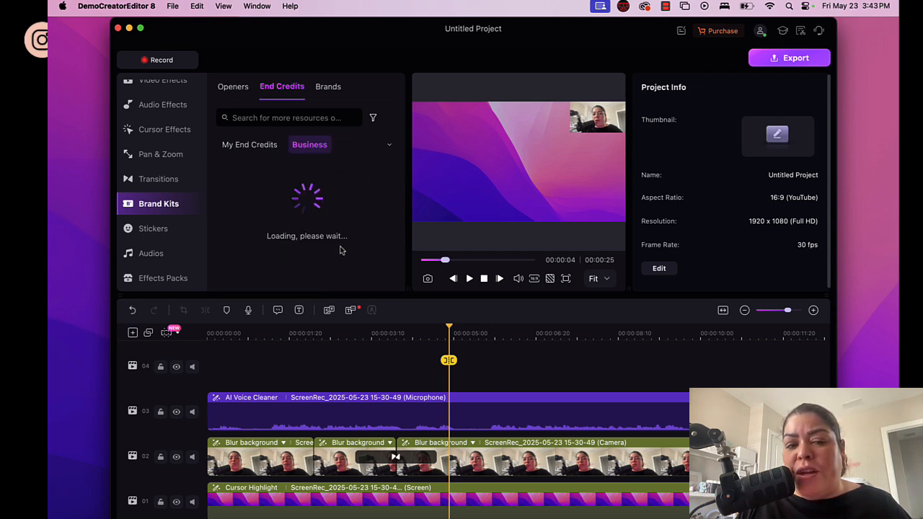
click(332, 91)
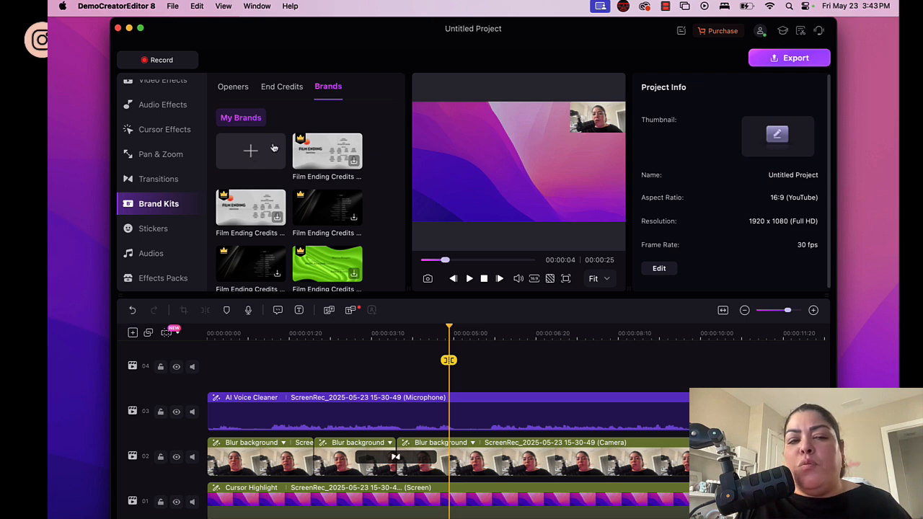
- Examine the hot Social stickers, the News audios, and the popular Effects Packs among the resources
click(155, 230)
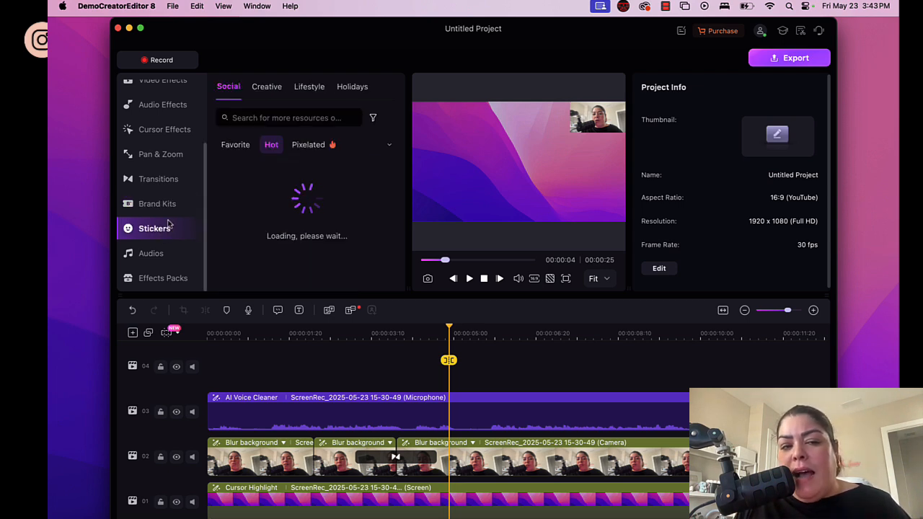
scroll(383, 244, down, 3)
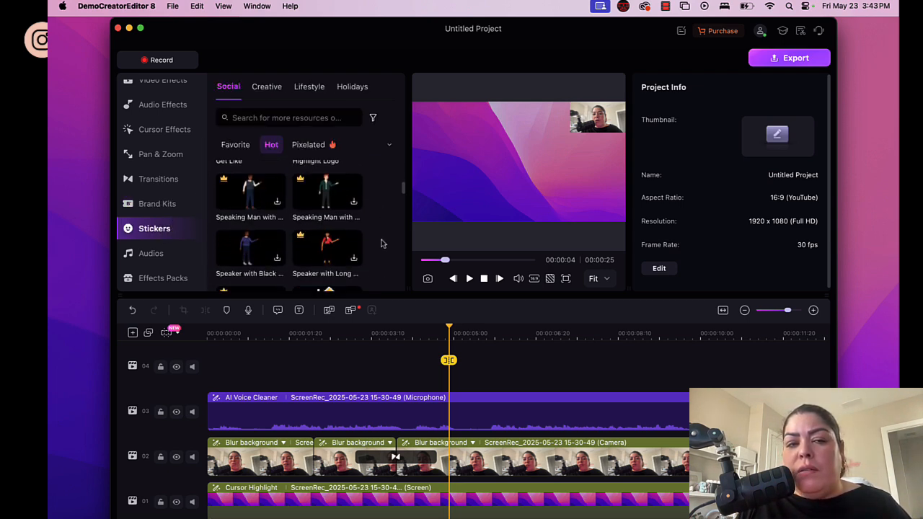
scroll(382, 244, down, 5)
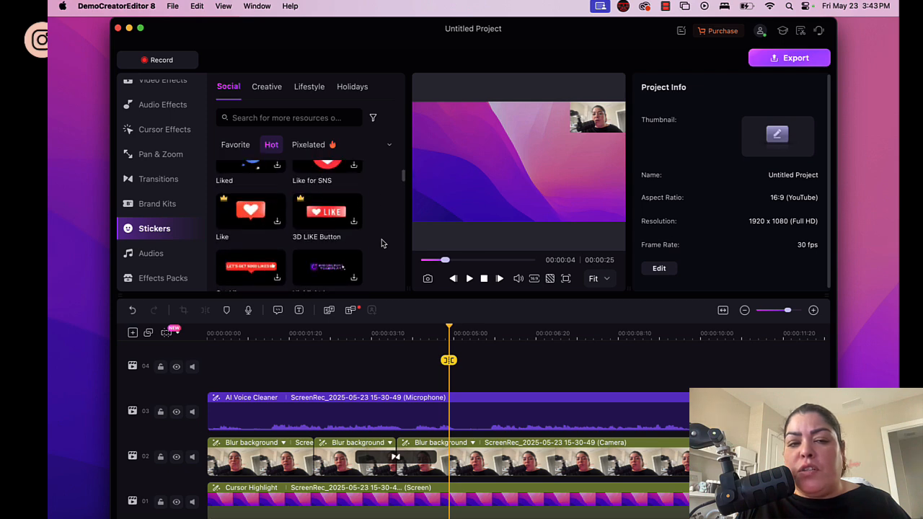
scroll(382, 244, up, 2)
click(154, 254)
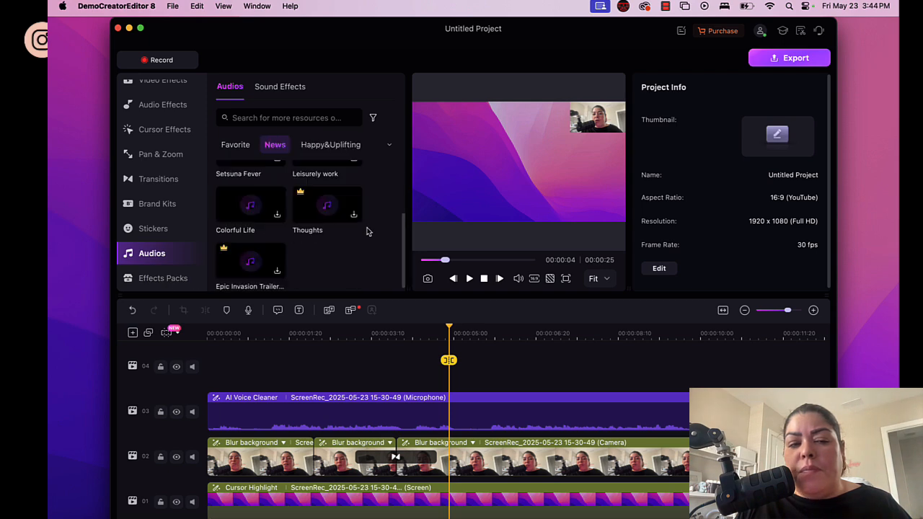
click(157, 279)
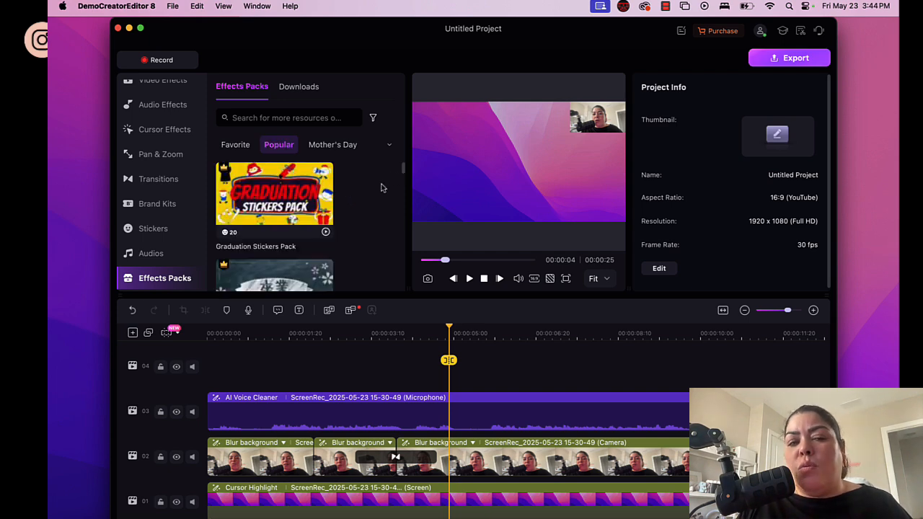
scroll(367, 200, down, 5)
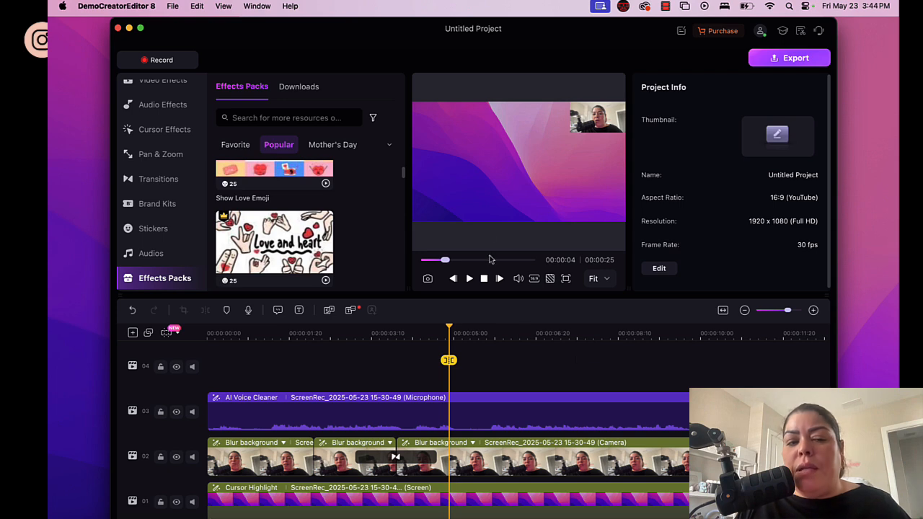
- Review the project's export settings for This PC, and close them without exporting
click(809, 61)
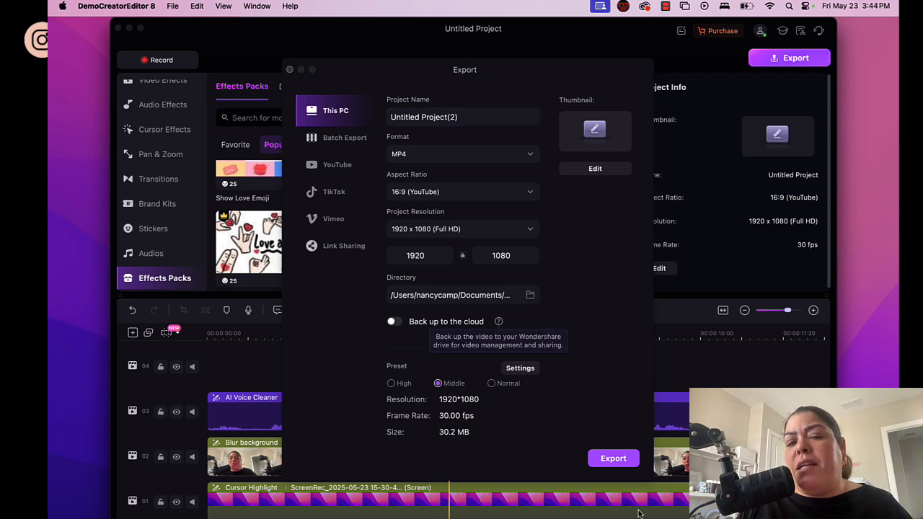
click(289, 70)
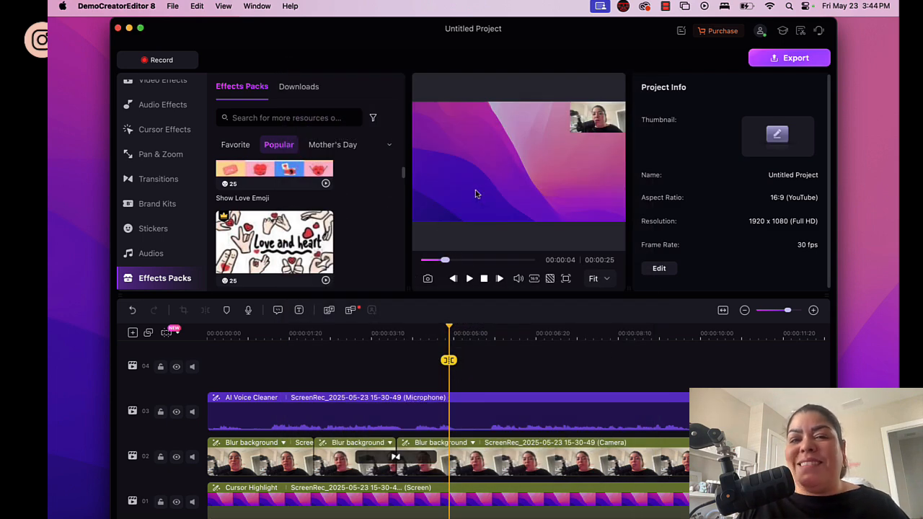